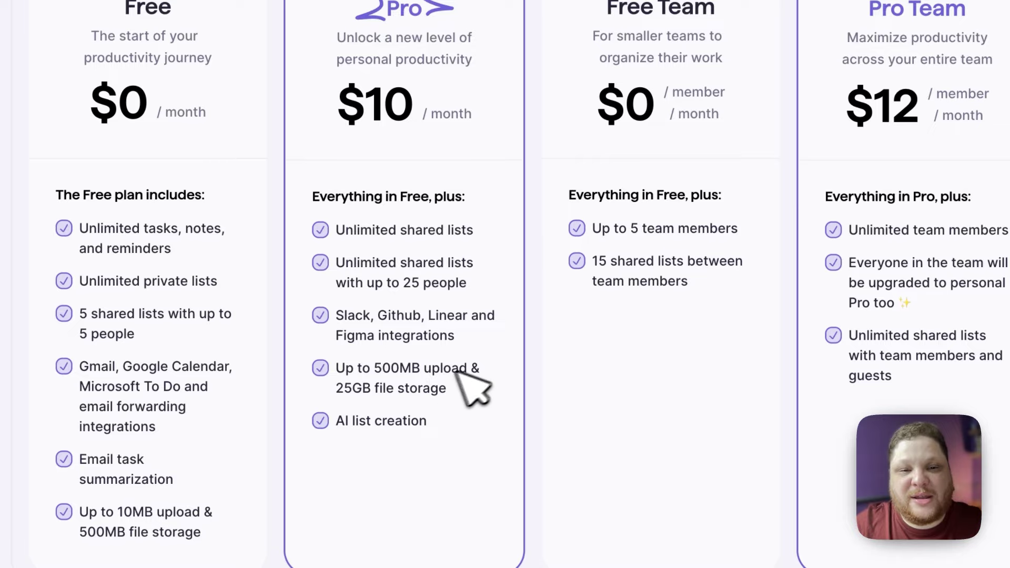
Review the features and monthly prices of the Free, Pro, Free Team and Pro Team plans on the Superlist pricing page
drag(434, 387, 271, 417)
drag(254, 368, 411, 379)
scroll(463, 358, up, 5)
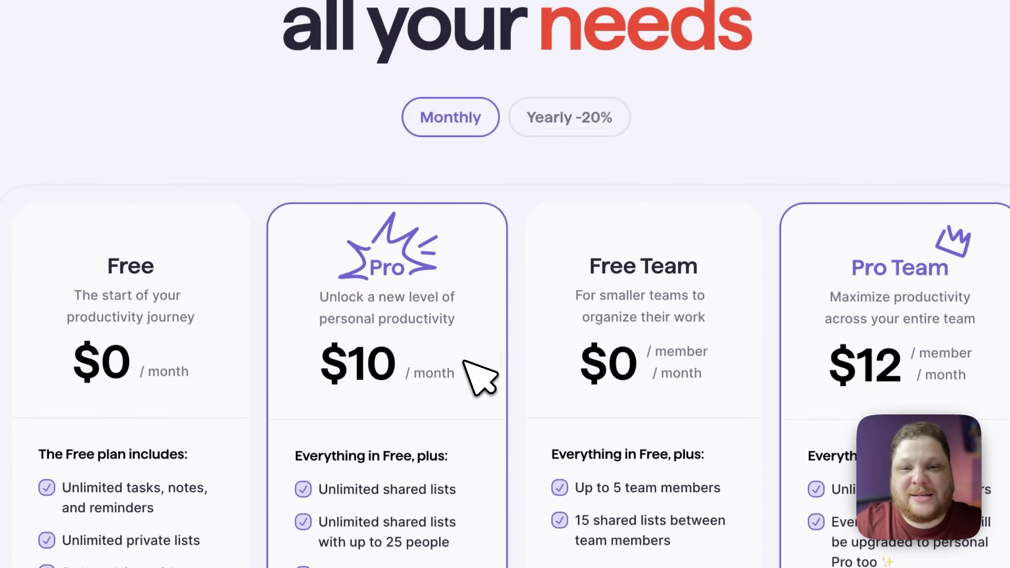
scroll(561, 242, down, 3)
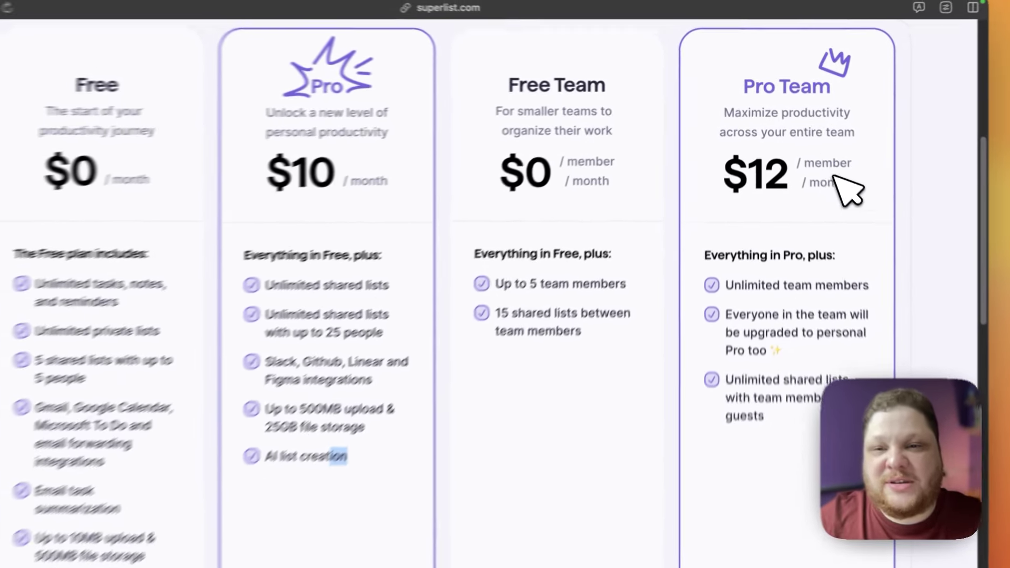
scroll(570, 273, down, 2)
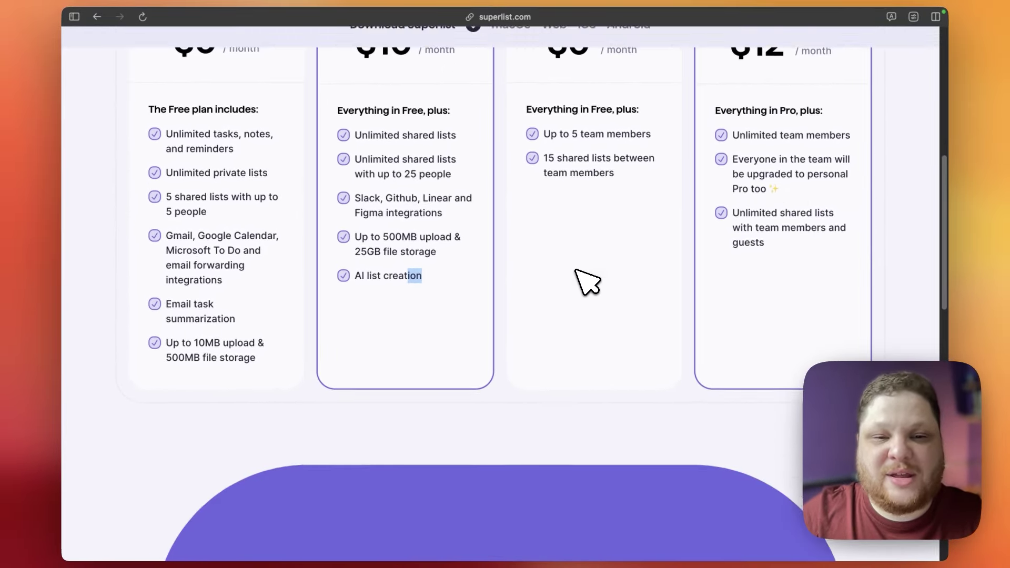
scroll(582, 286, up, 8)
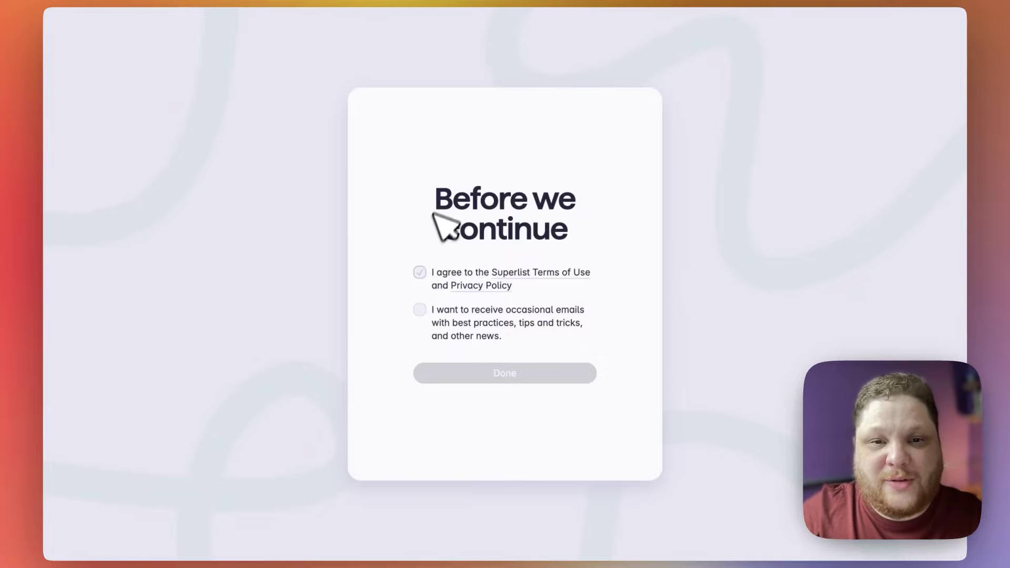
Accept the terms of use, opt in to occasional emails, and continue into the app without viewing the Pro offer
click(418, 272)
click(420, 309)
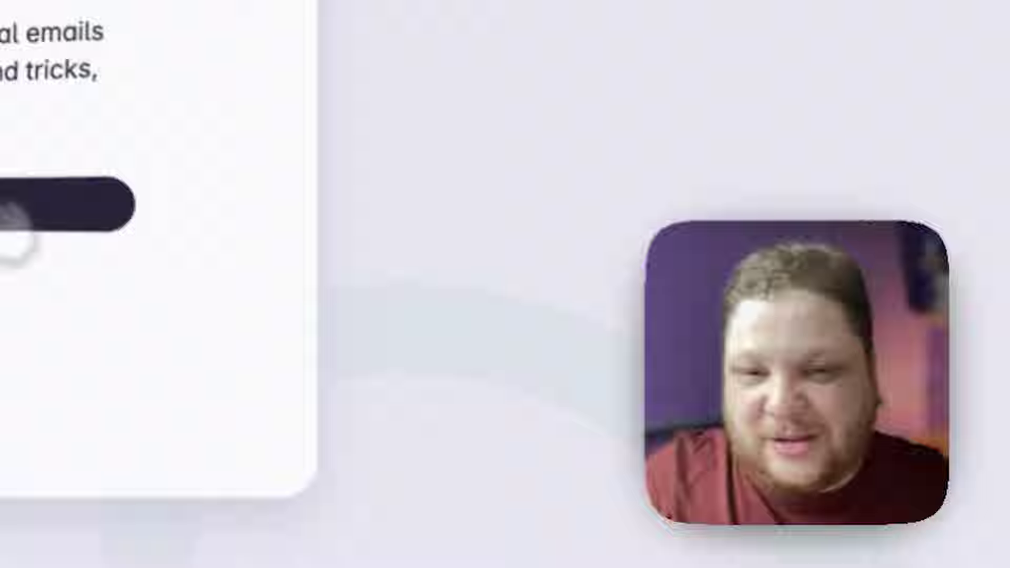
click(19, 226)
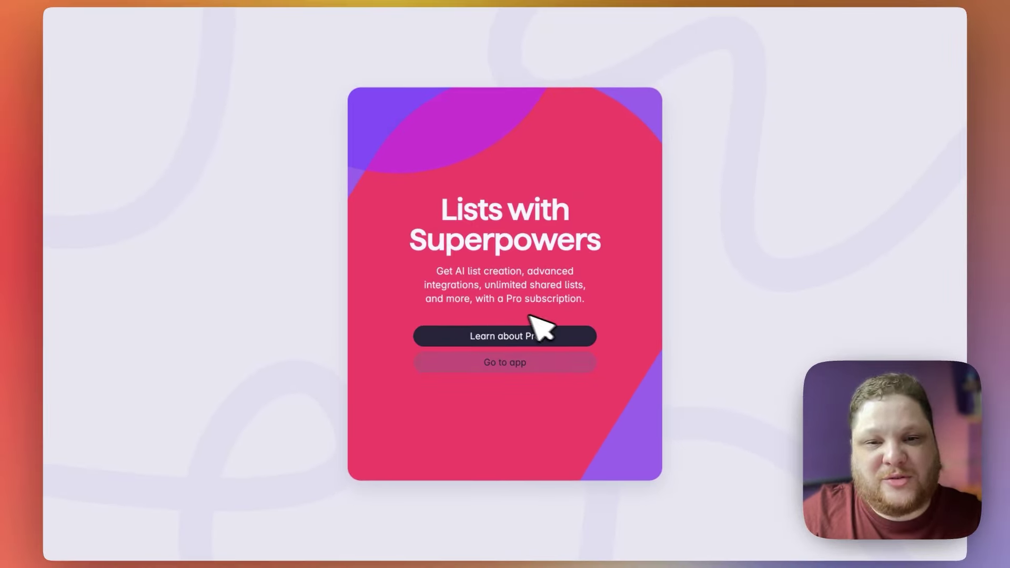
click(537, 362)
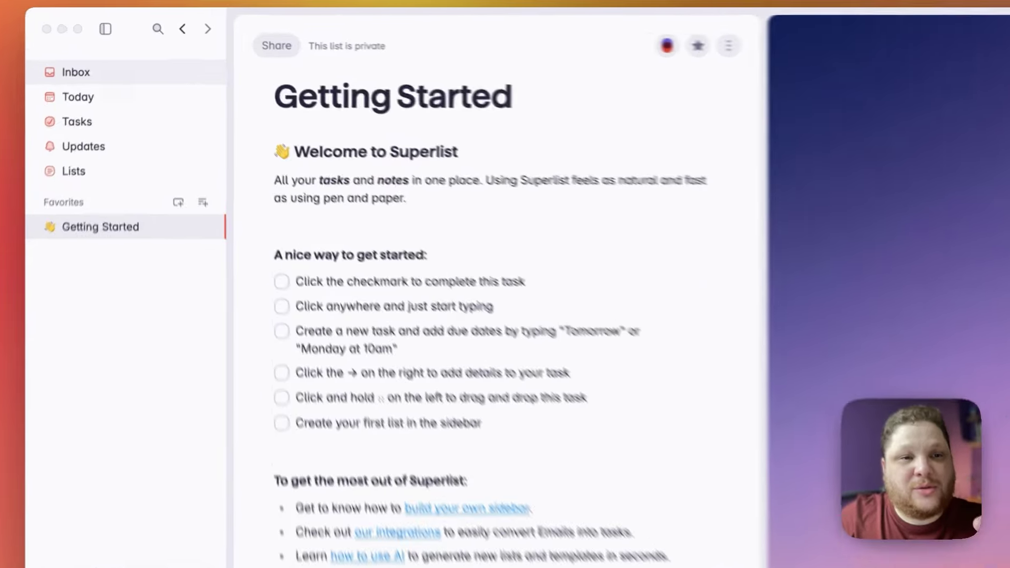
Look through the Inbox, Today, Tasks, Updates and Lists views to see what each section contains
click(112, 64)
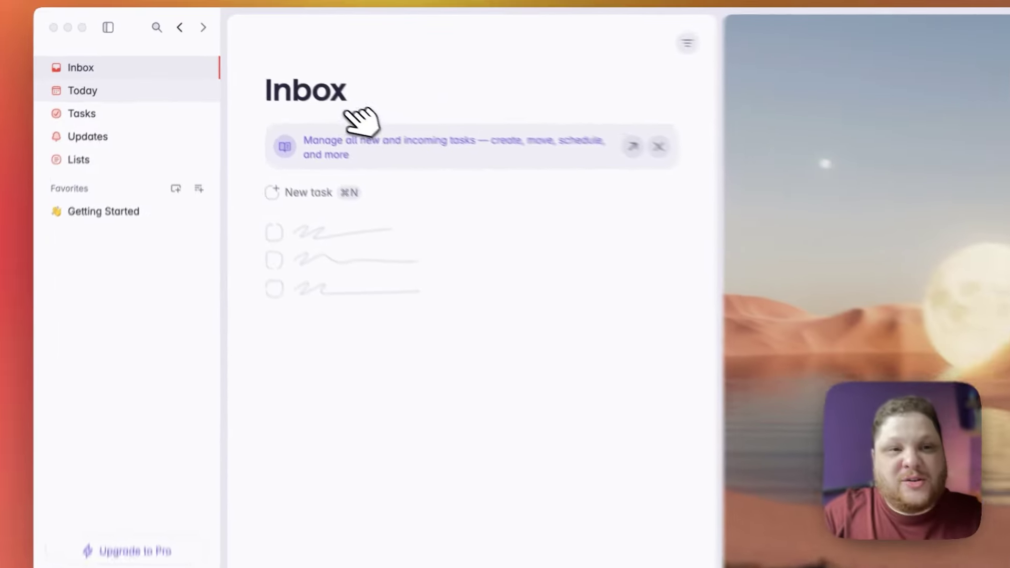
click(184, 94)
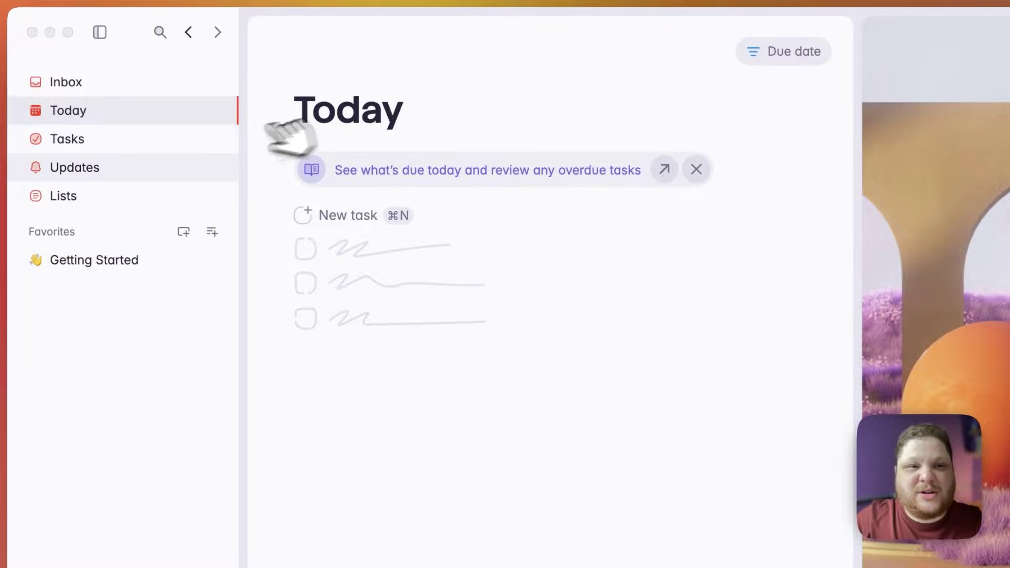
click(121, 139)
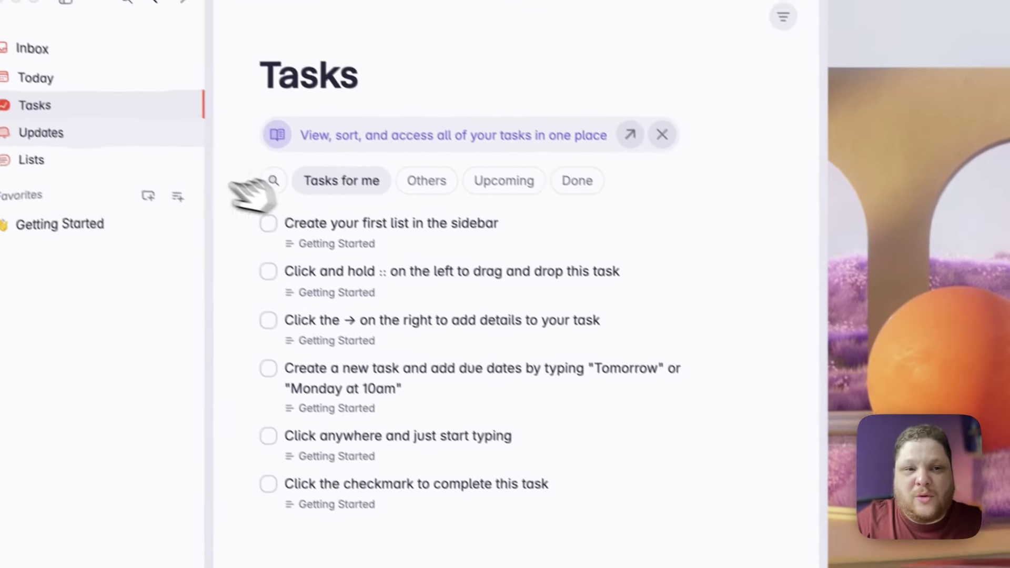
click(136, 131)
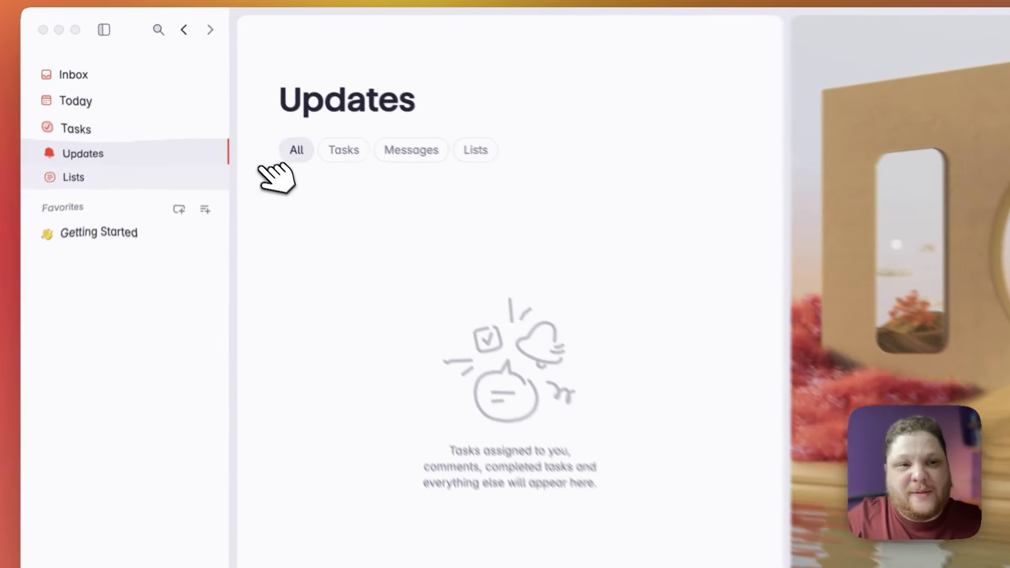
click(112, 146)
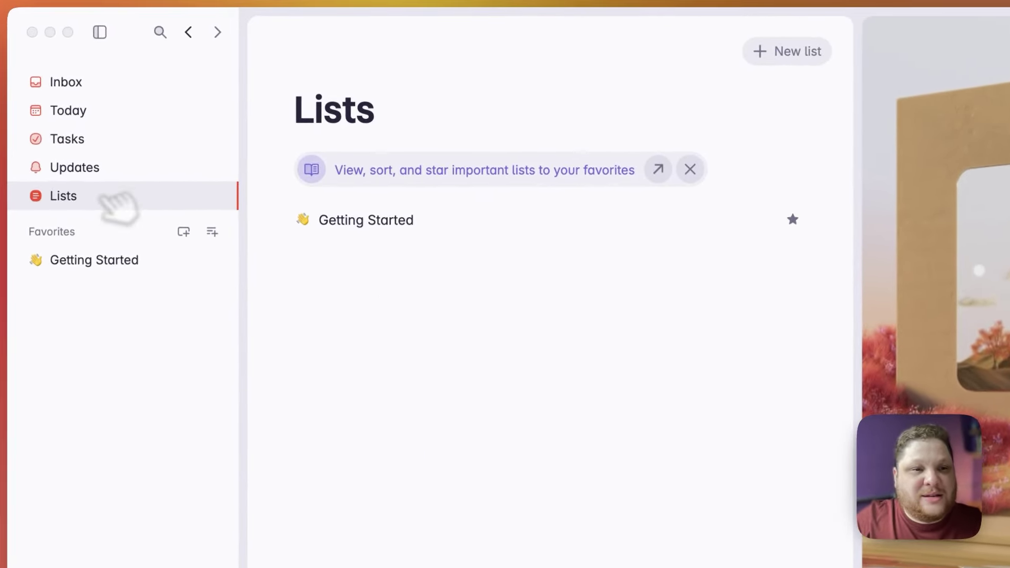
click(79, 83)
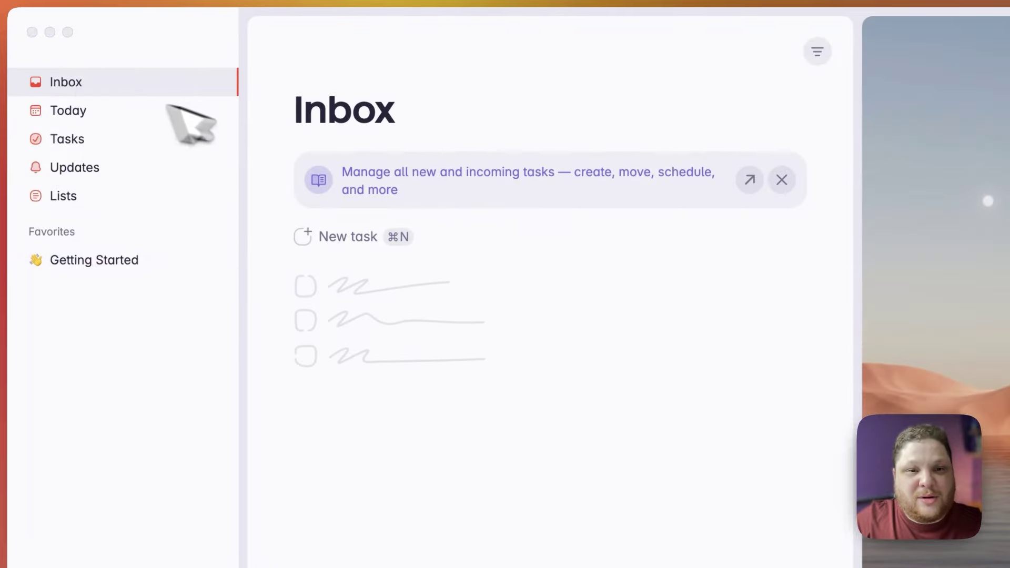
click(101, 112)
click(97, 138)
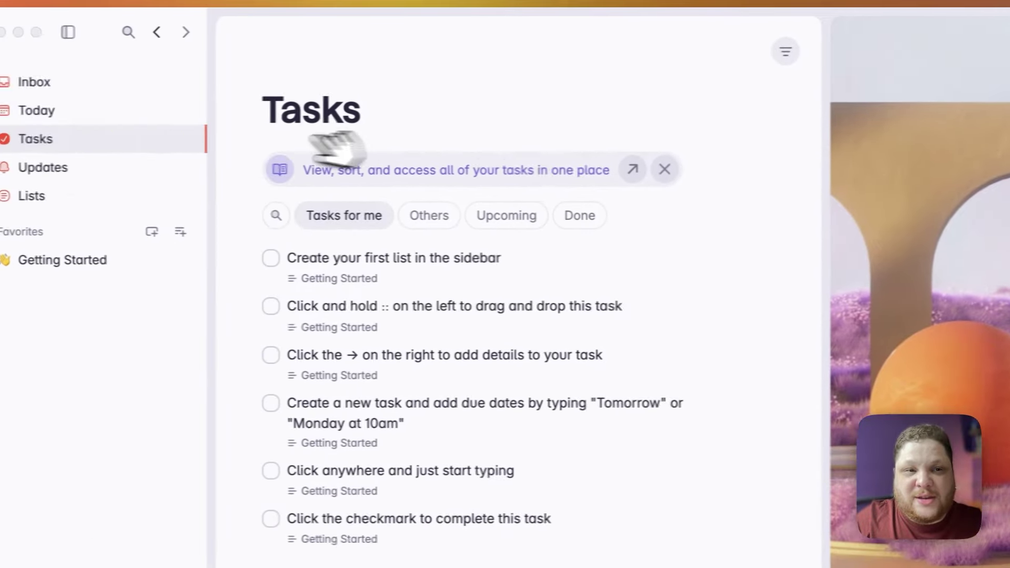
click(134, 112)
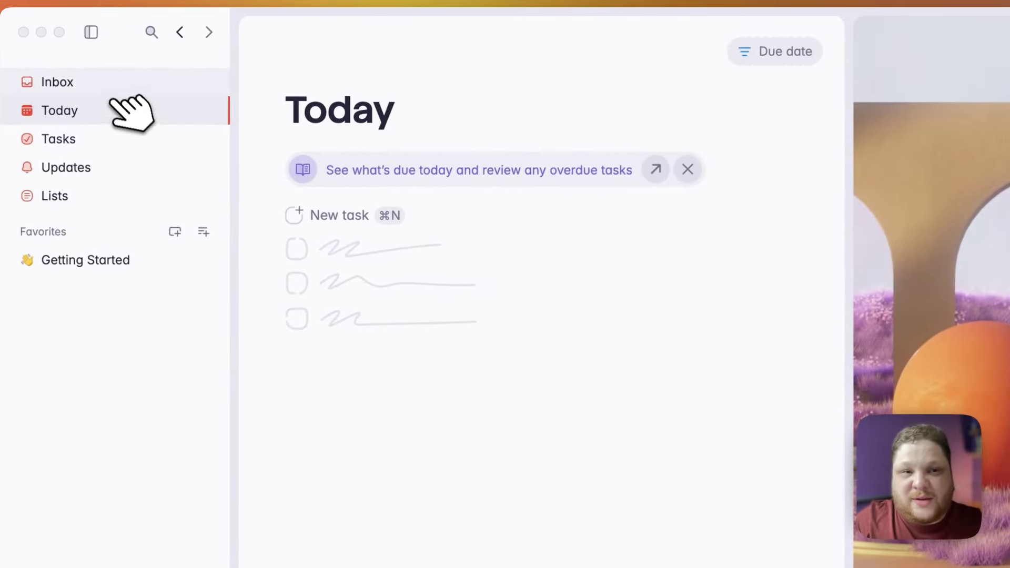
click(113, 84)
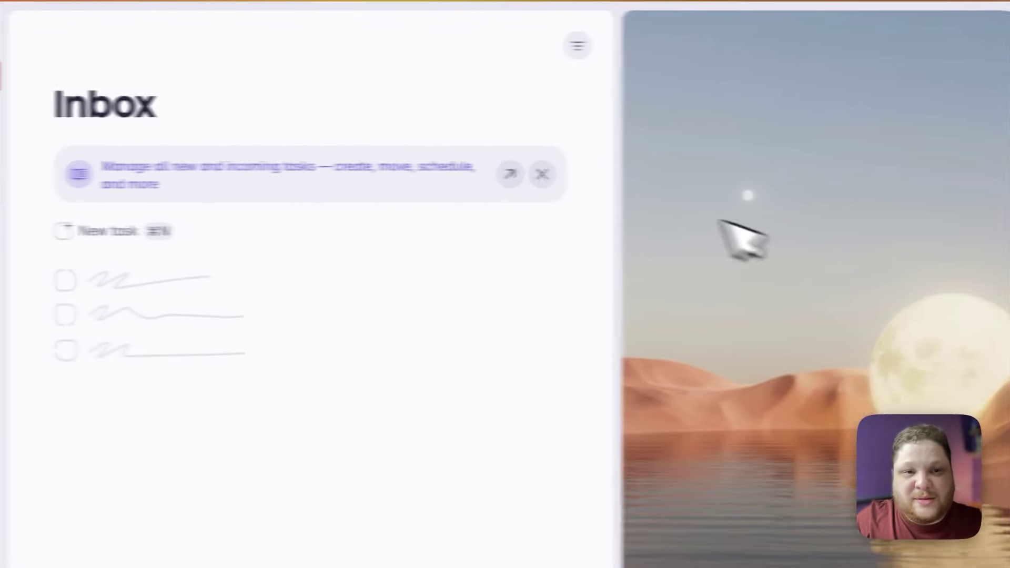
Open the "Create your first list in the sidebar" task from the Tasks view and rename it "Primeira tarefa de Teste"
click(117, 130)
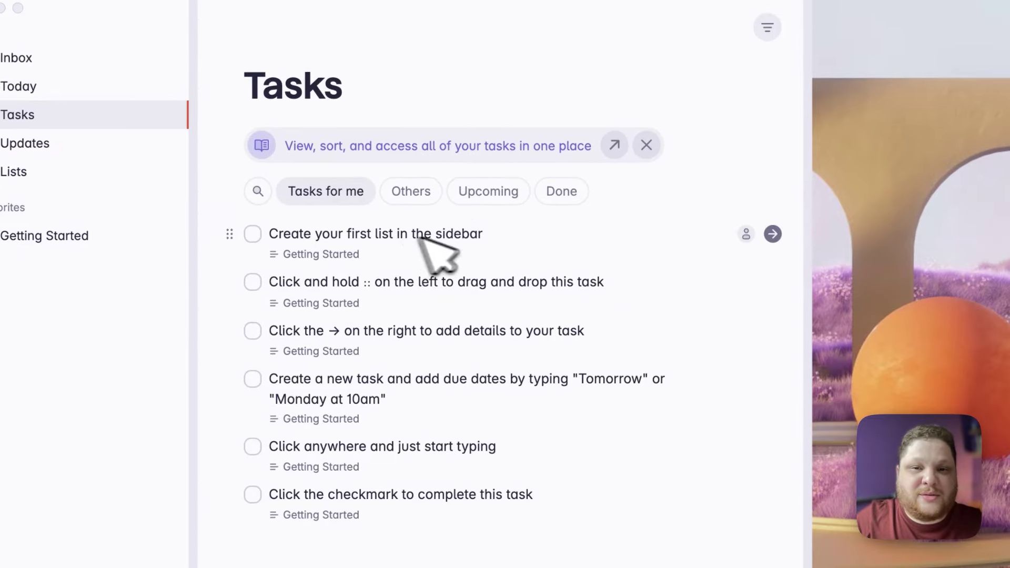
click(542, 245)
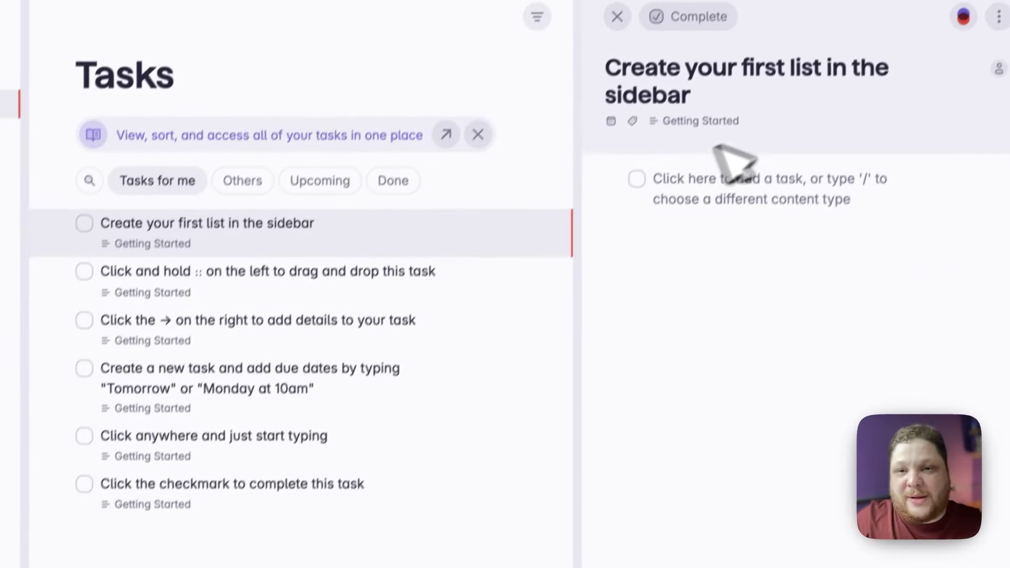
triple_click(588, 135)
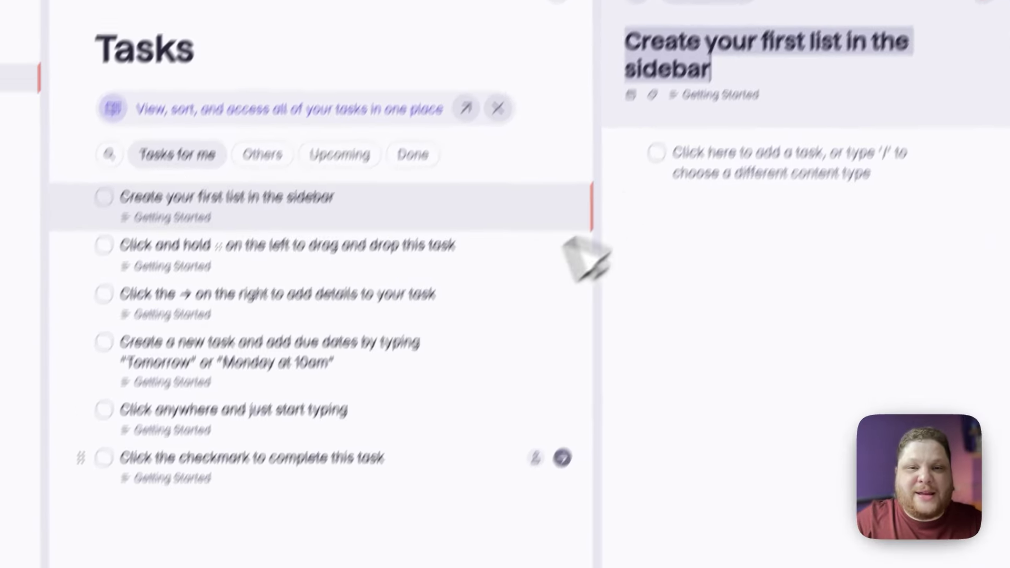
text(Primeira tarefa de Teste)
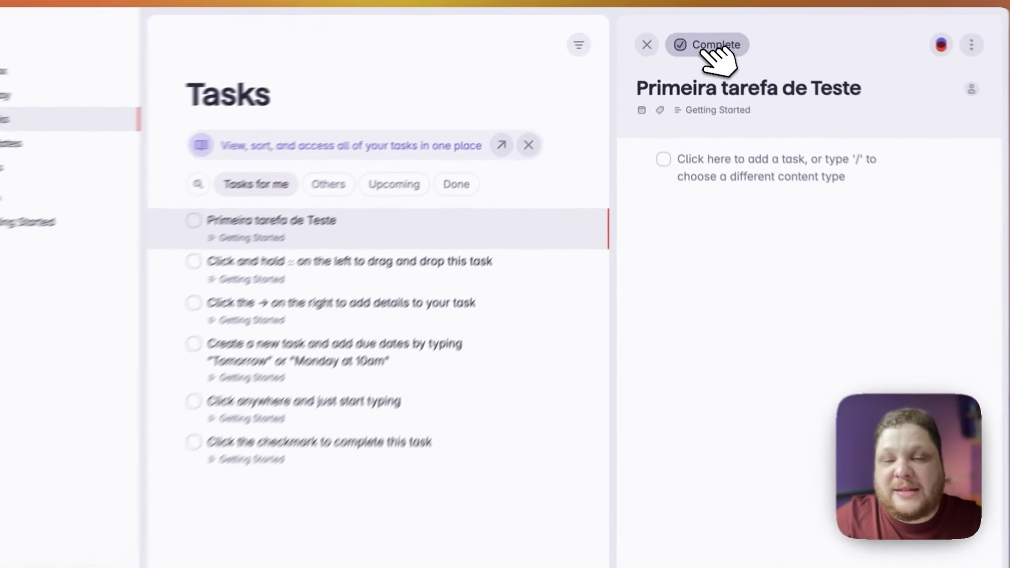
Examine the completion control of "Primeira tarefa de Teste", reopen its details and view the additional task options
click(706, 39)
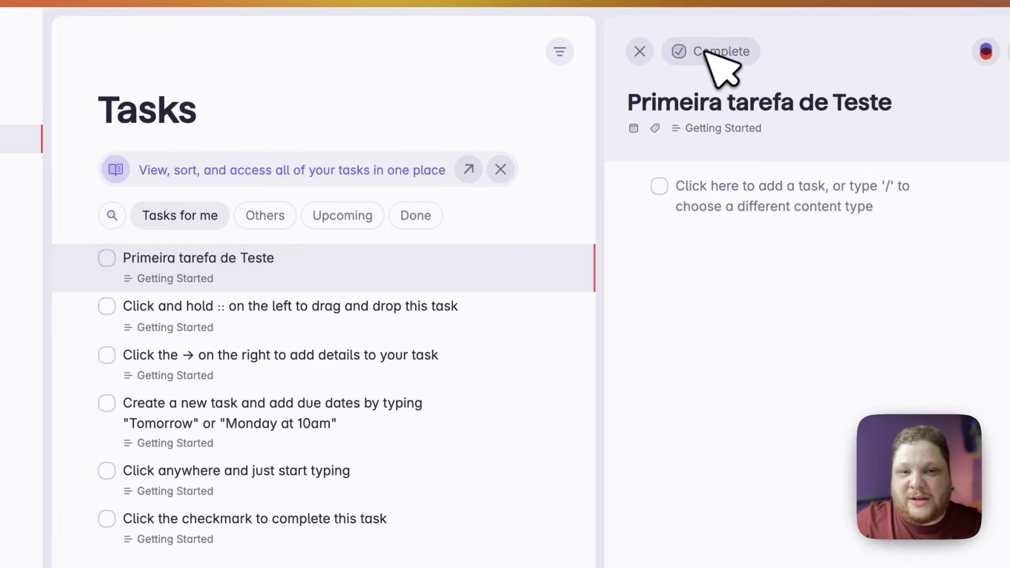
click(639, 51)
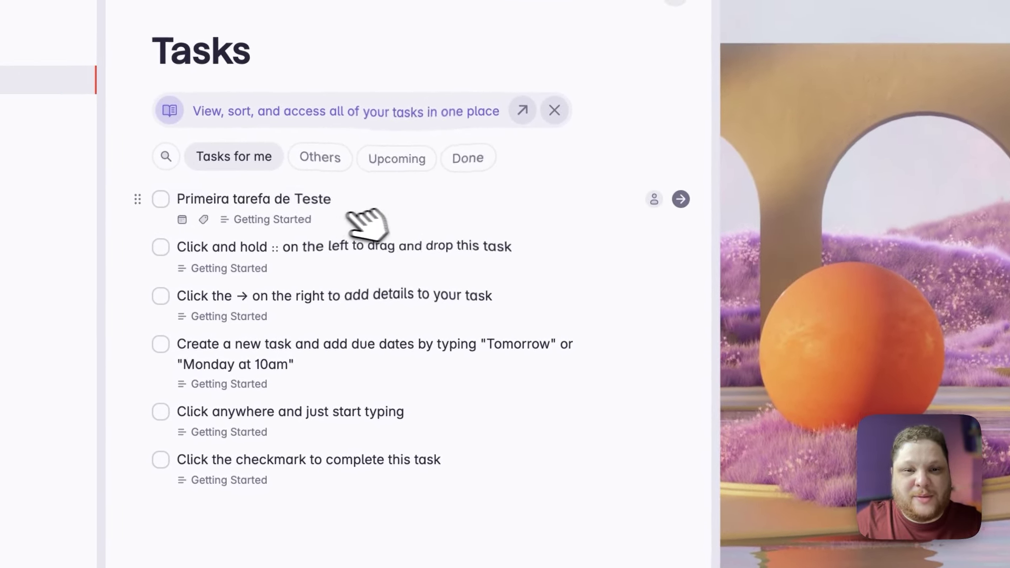
click(408, 190)
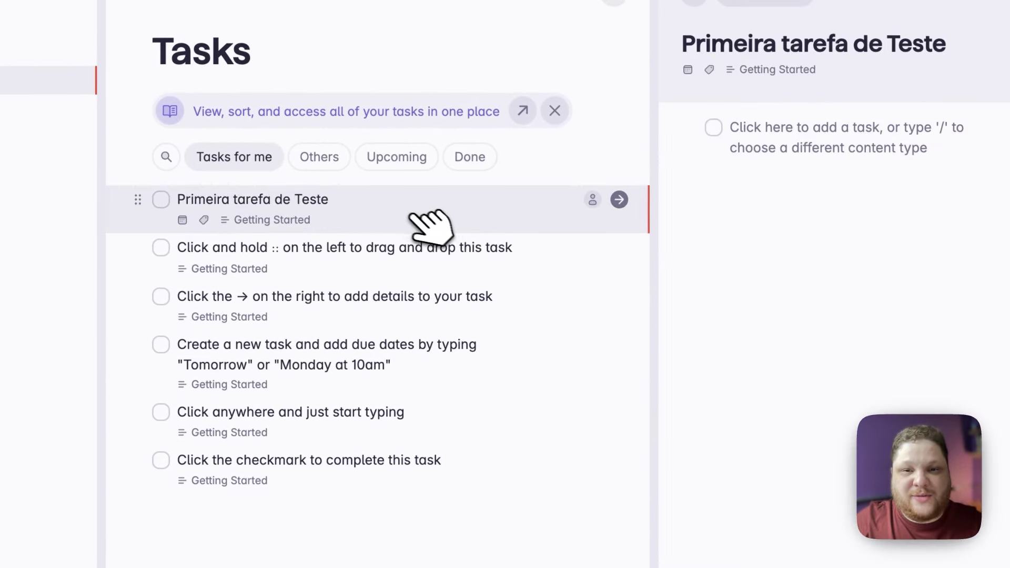
click(958, 50)
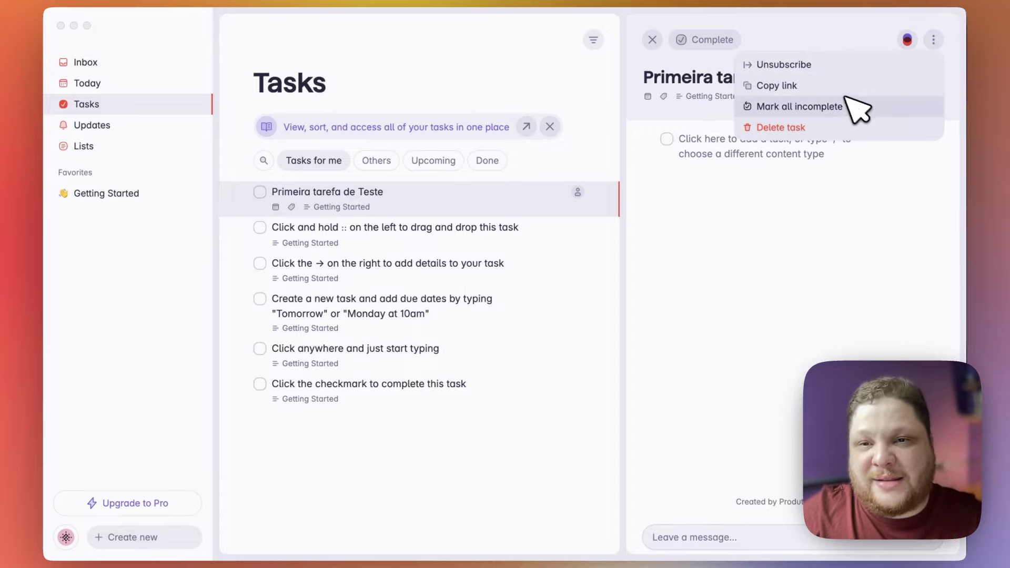
click(820, 159)
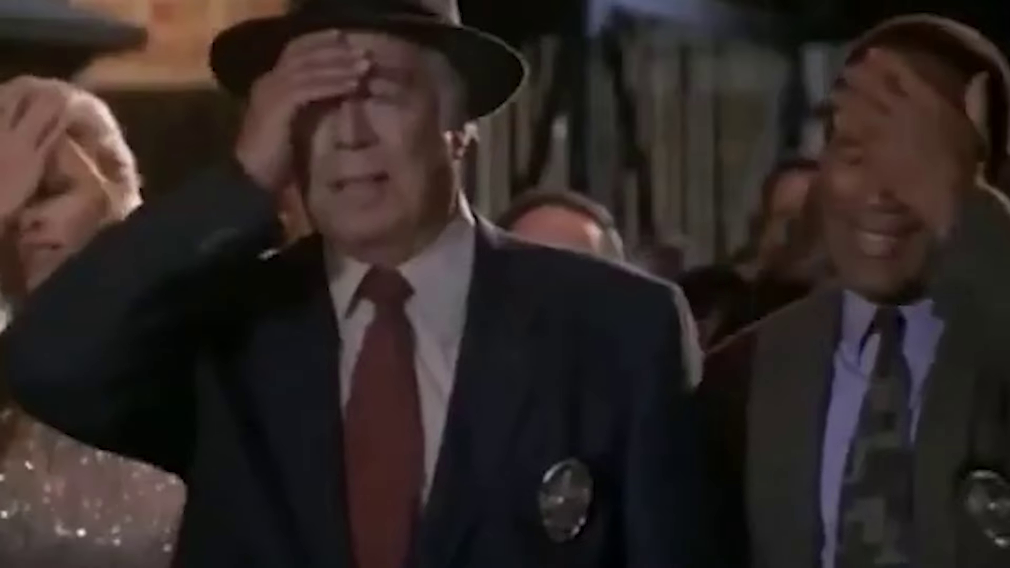
Assign "Primeira tarefa de Teste" to Produtive Me and set its due date to Tomorrow
click(934, 78)
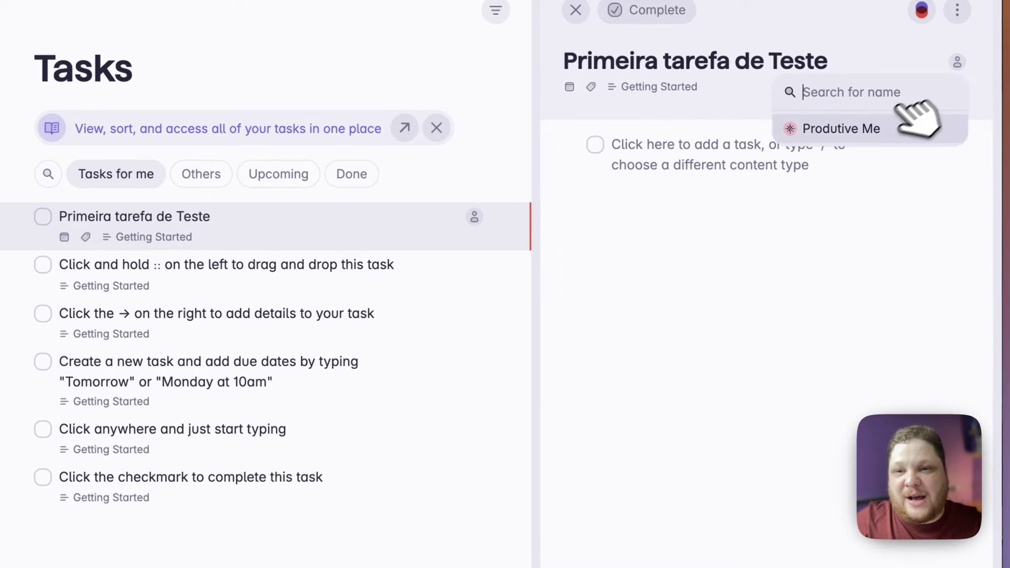
click(841, 129)
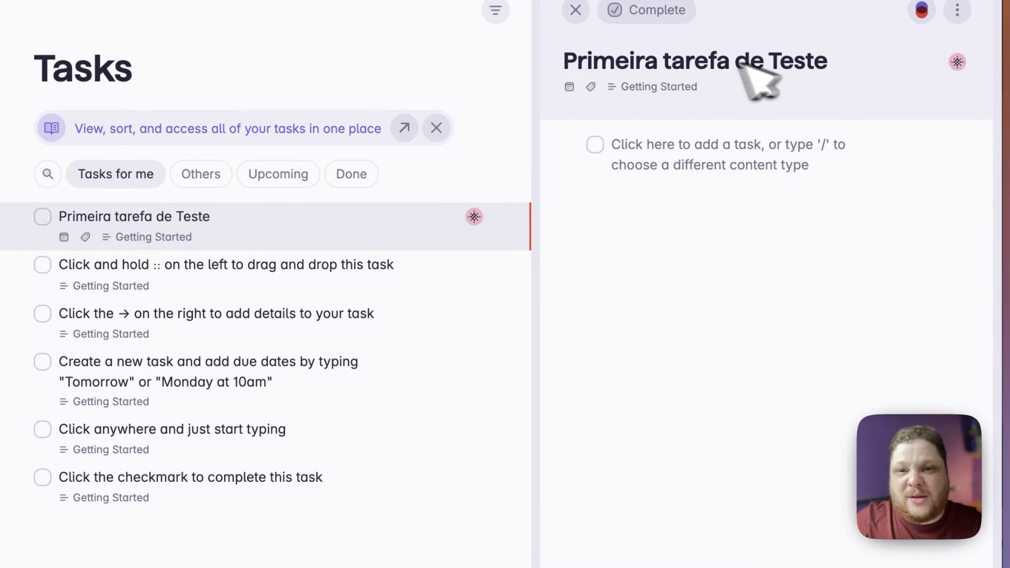
click(569, 86)
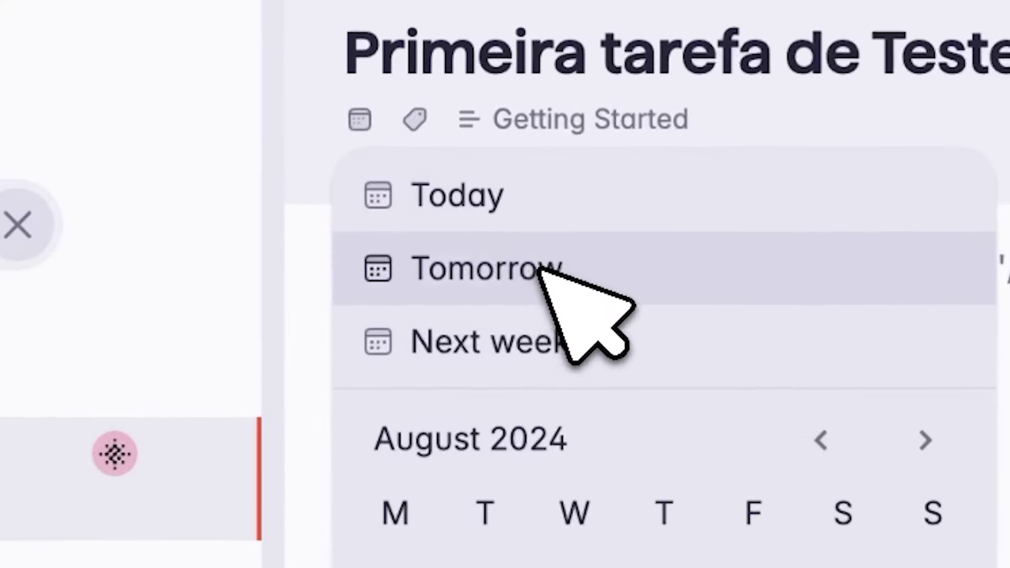
click(589, 271)
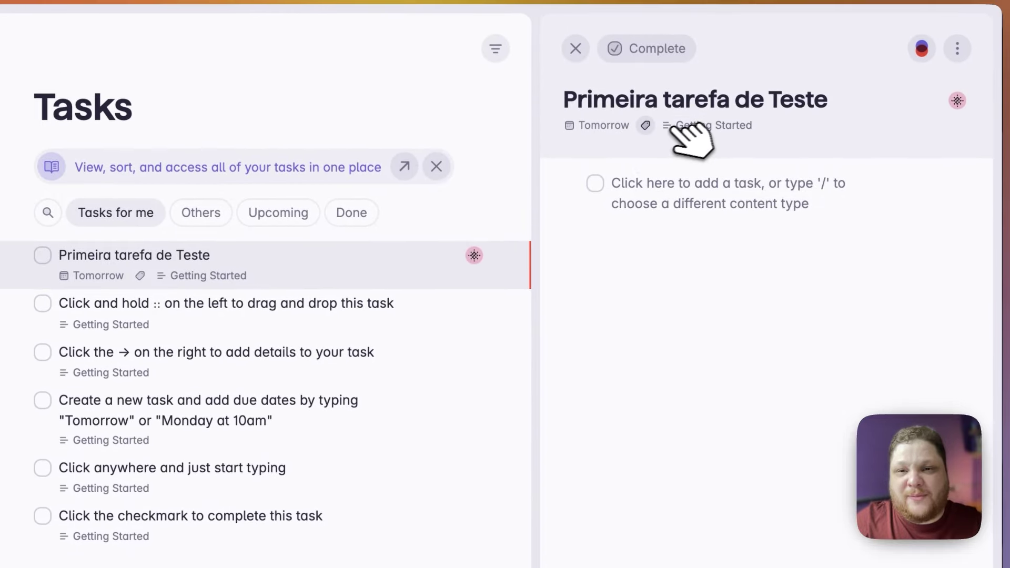
Create the label "Profissional" and apply it to "Primeira tarefa de Teste"
click(645, 125)
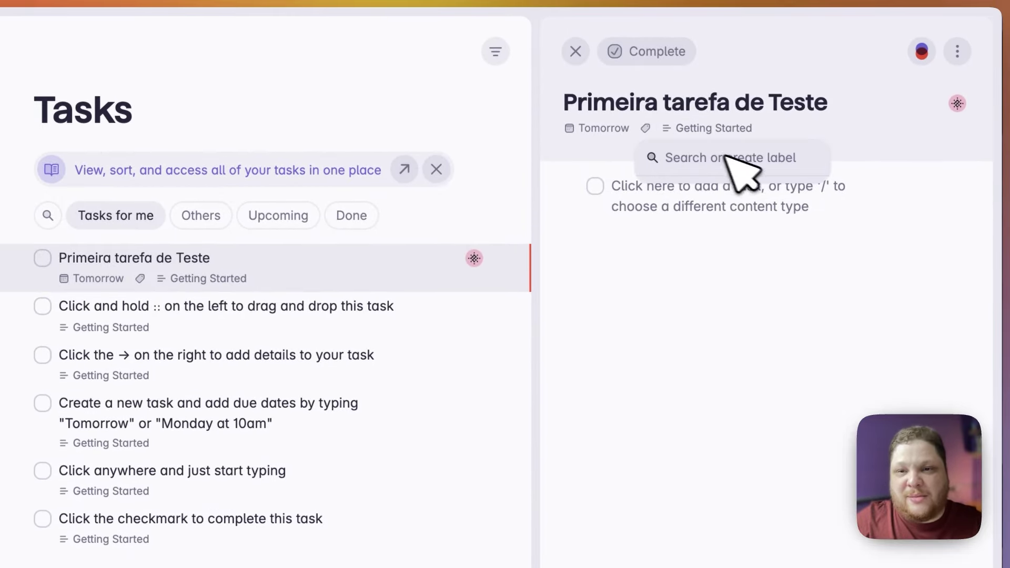
text(Profissi)
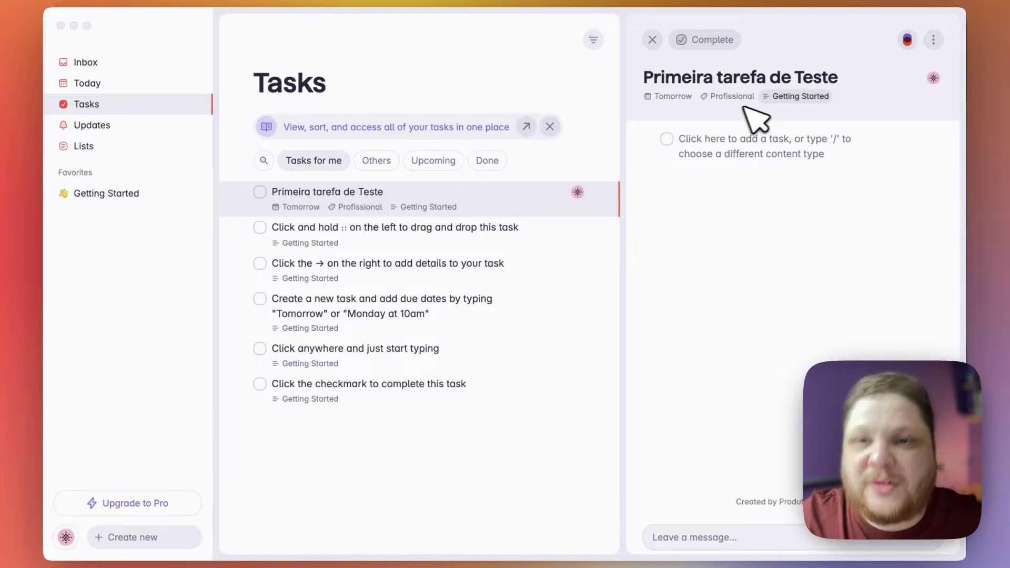
Go to the task's Getting Started list and rename "Primeira tarefa de Teste" to "Vídeo do SuperList"
click(806, 105)
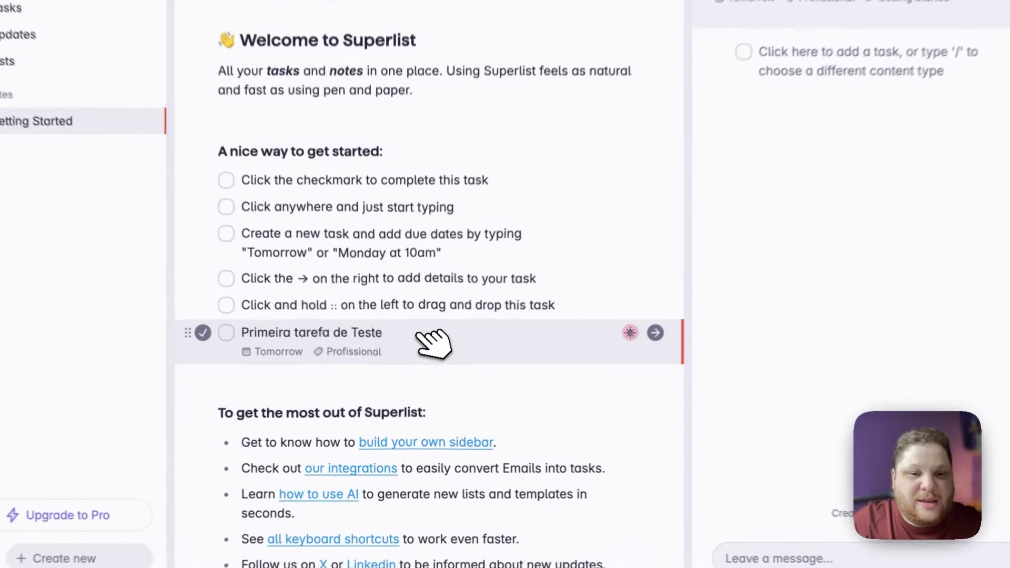
click(423, 367)
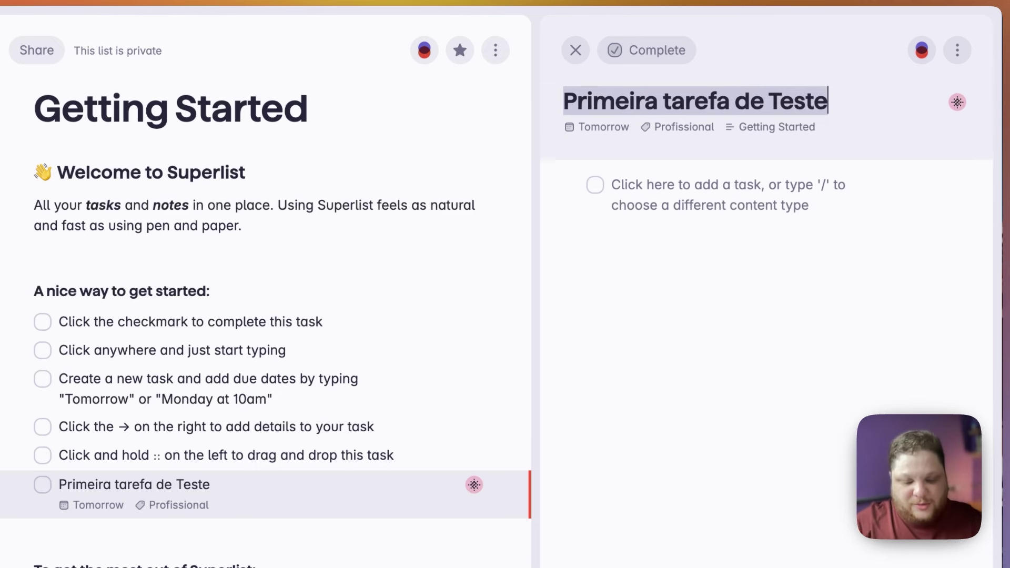
text(Vídeo do SuperList)
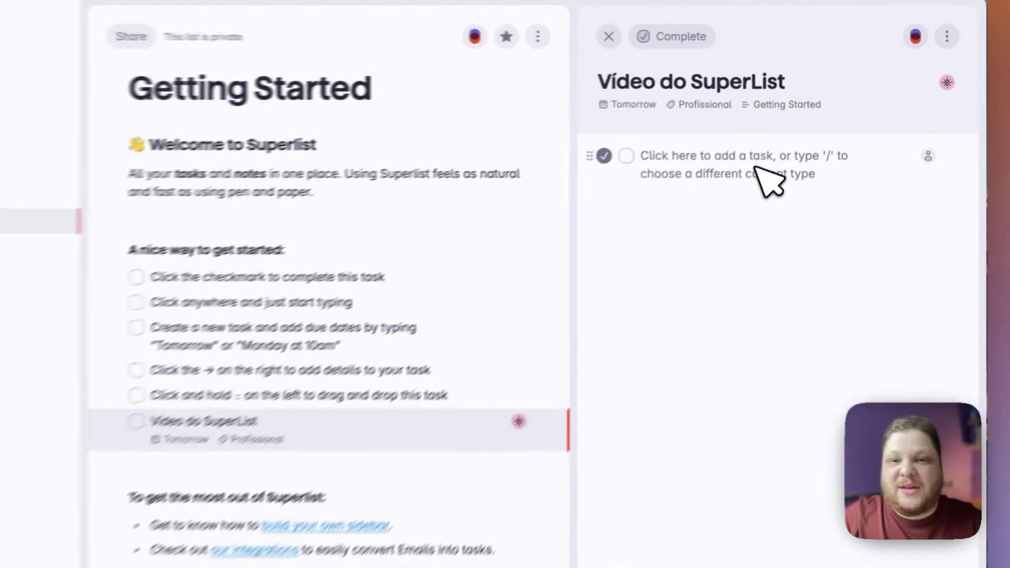
Add the subtasks "Instalar a ferramenta", "Testar a ferramenta", "Editar o Vídeo" and "Publicar o Vídeo" to "Vídeo do SuperList"
click(784, 143)
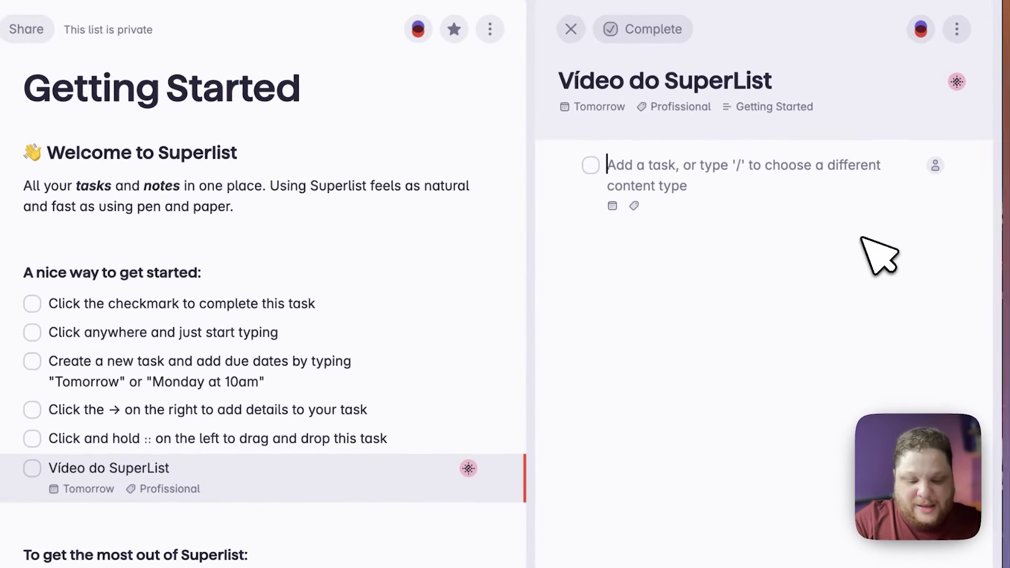
text(Instalar a ferramenta)
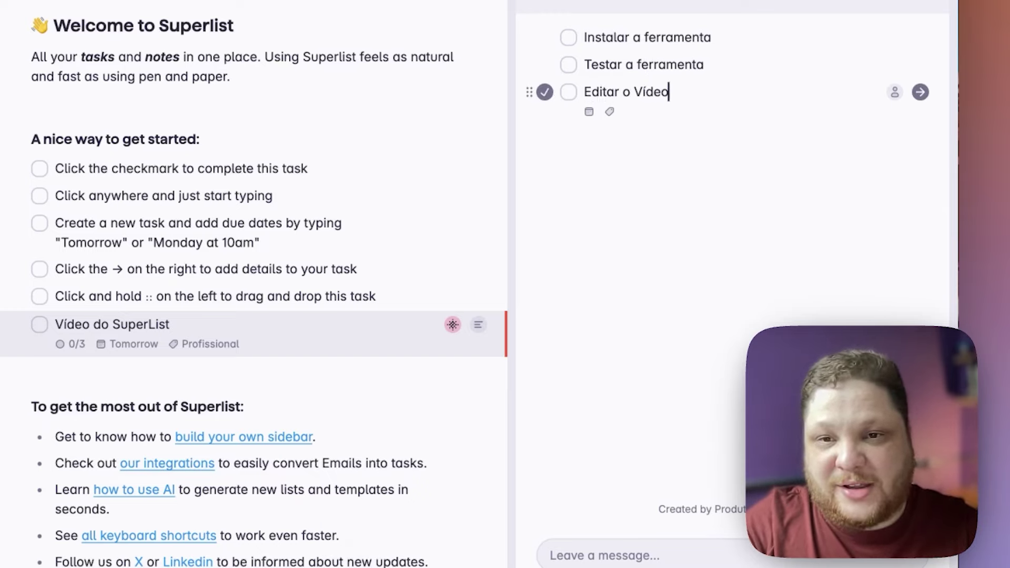
text(deo)
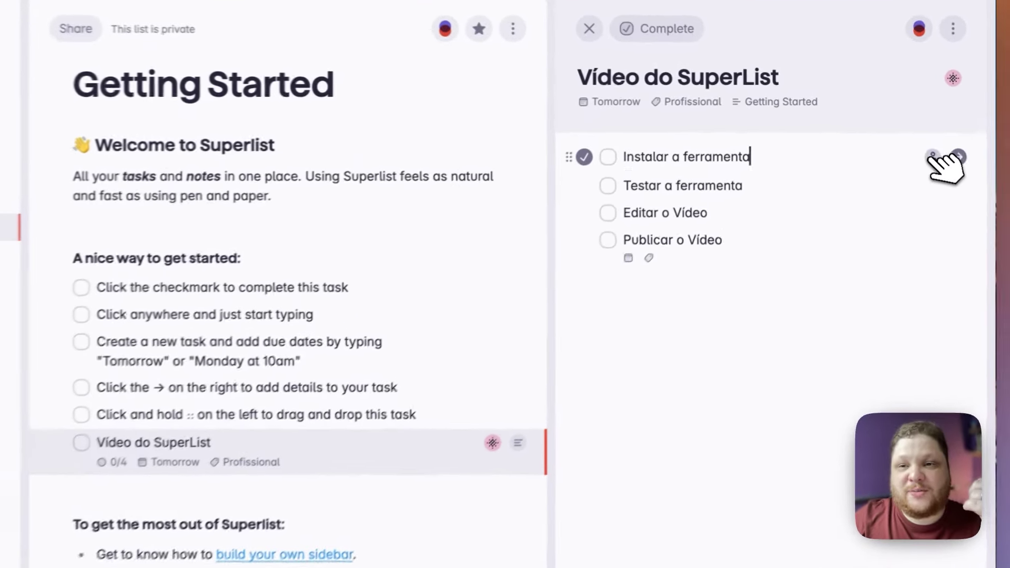
Assign all four subtasks of "Vídeo do SuperList" to Produtive Me
click(917, 139)
click(833, 185)
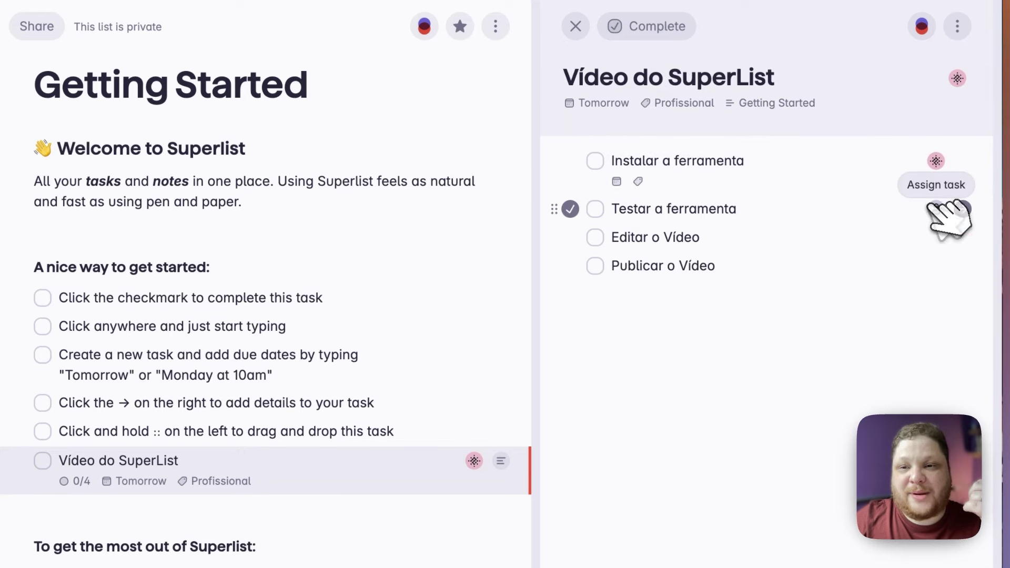
click(936, 209)
click(909, 247)
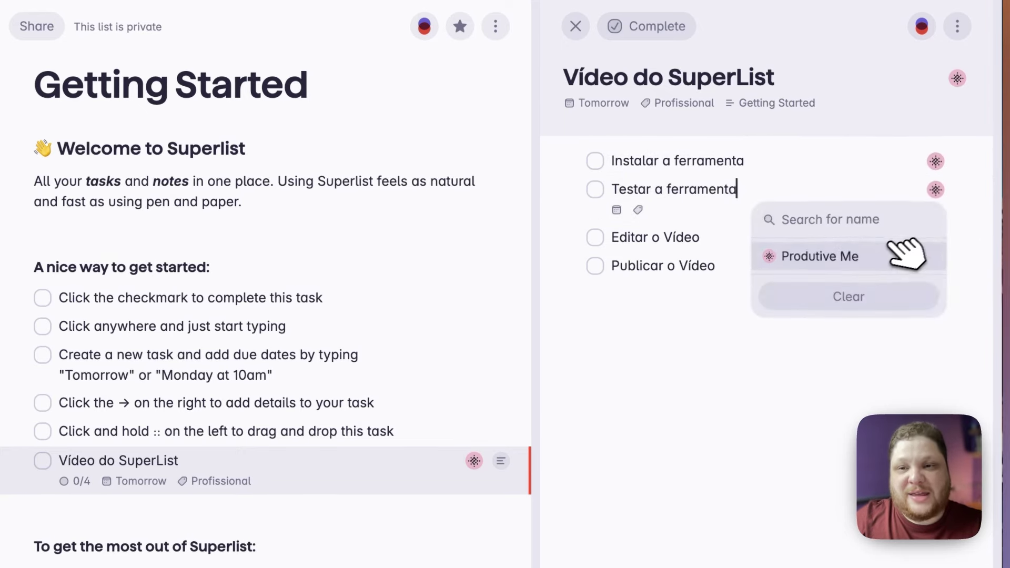
click(936, 238)
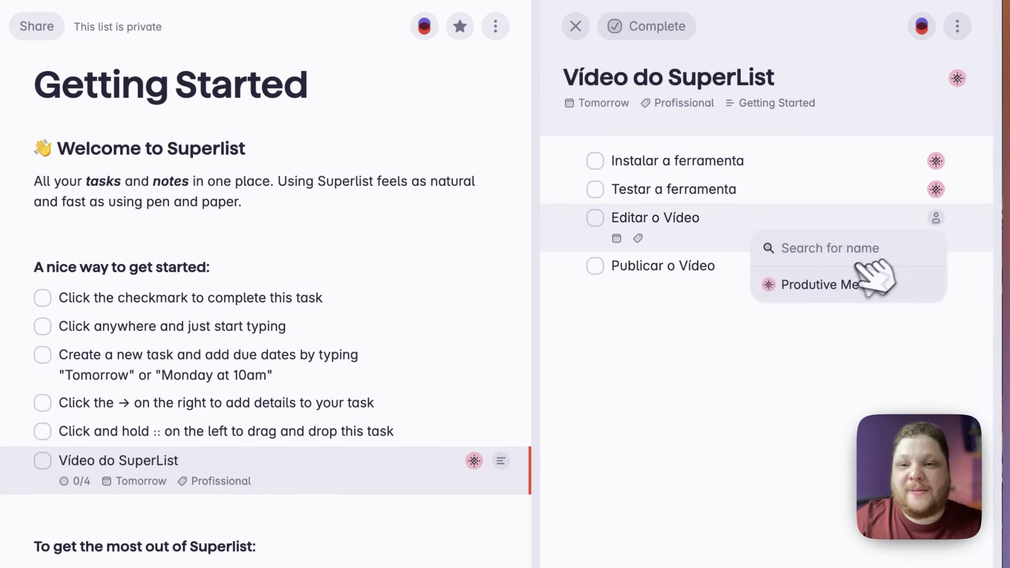
click(868, 284)
click(939, 266)
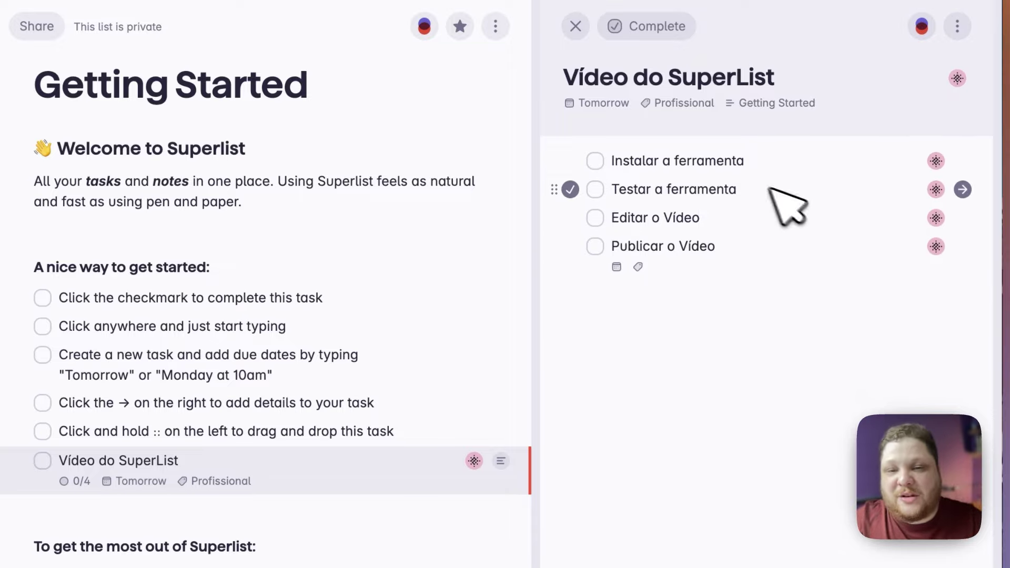
View the details of the subtasks "Instalar a ferramenta" and "Testar a ferramenta", and close the subtask and task details
click(963, 161)
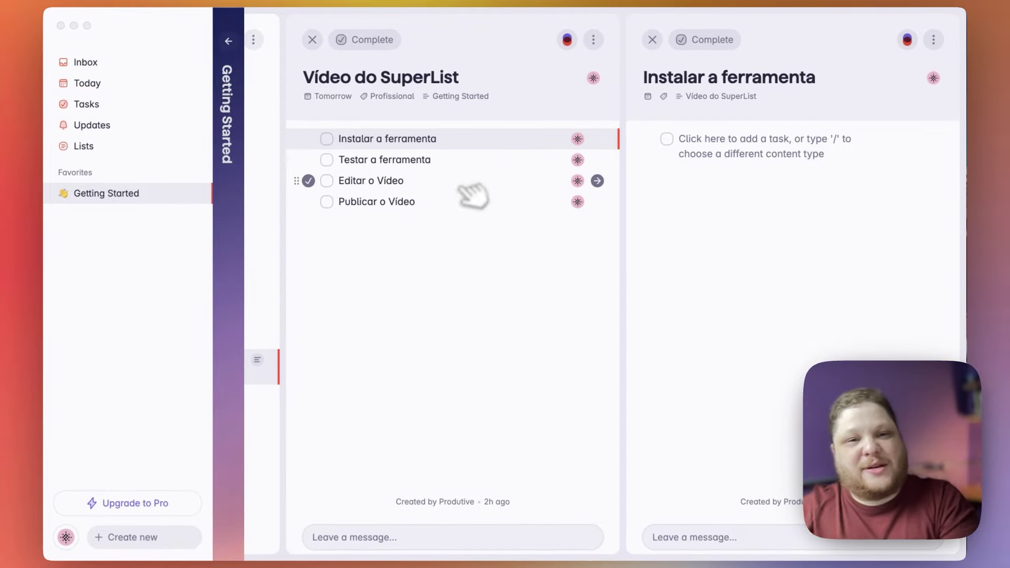
click(400, 161)
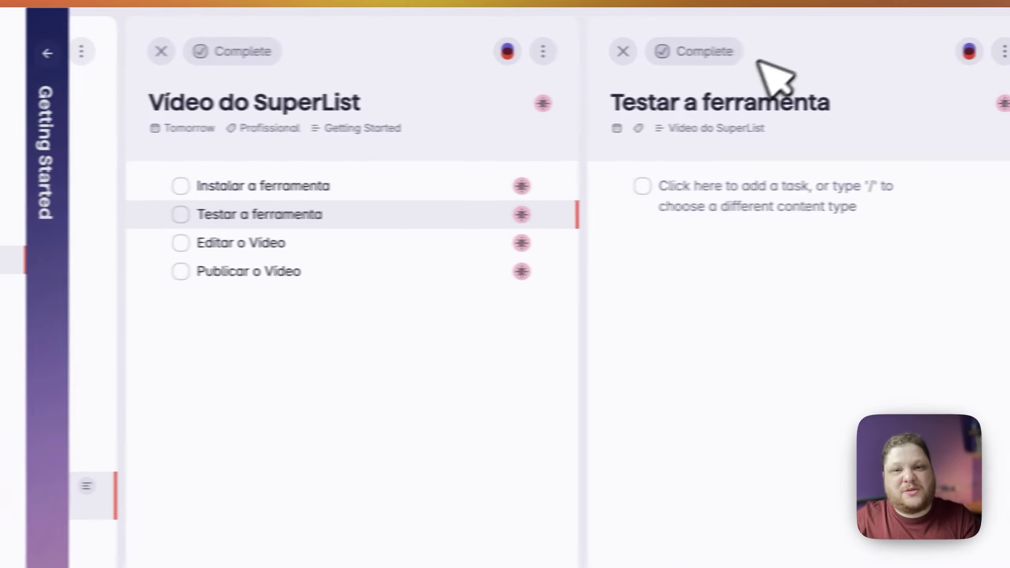
click(722, 51)
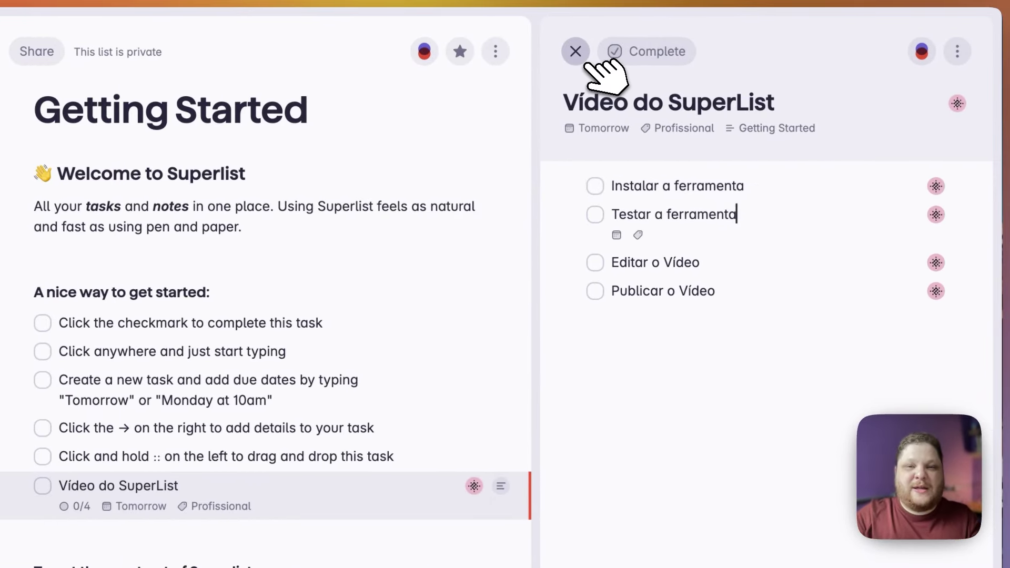
click(585, 61)
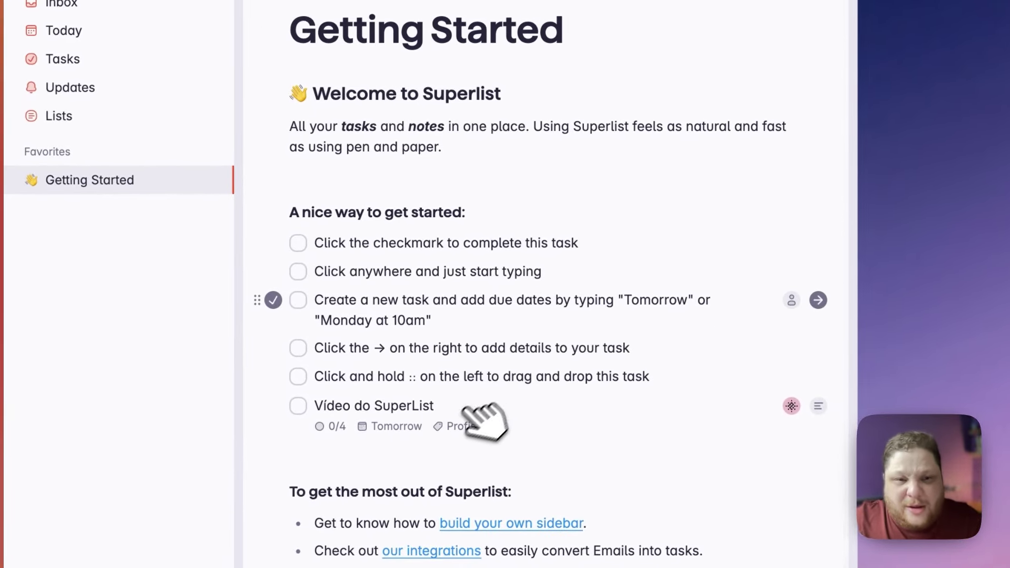
Mark the five sample tasks under "A nice way to get started:" as complete
click(514, 217)
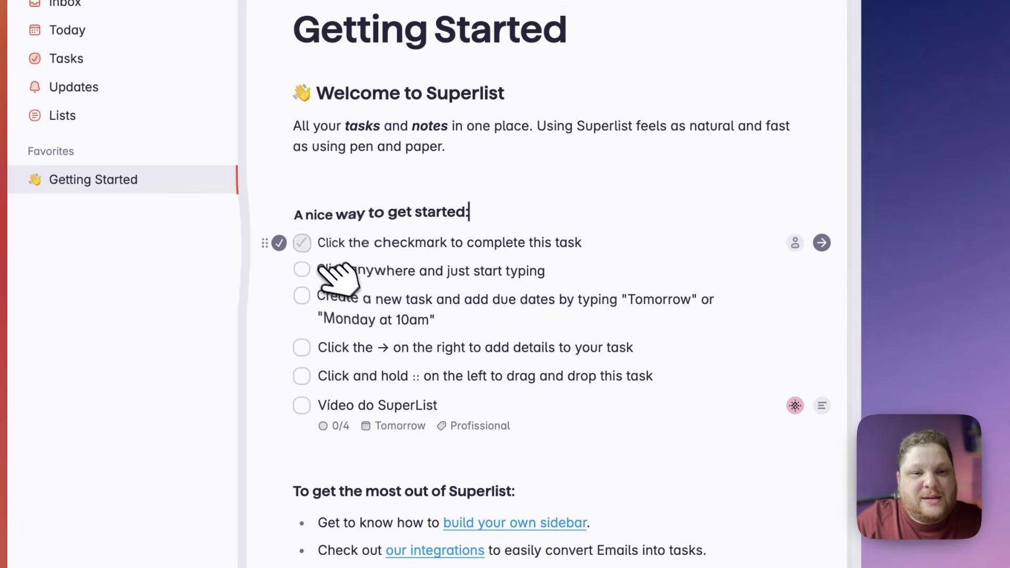
click(301, 243)
click(301, 271)
click(301, 298)
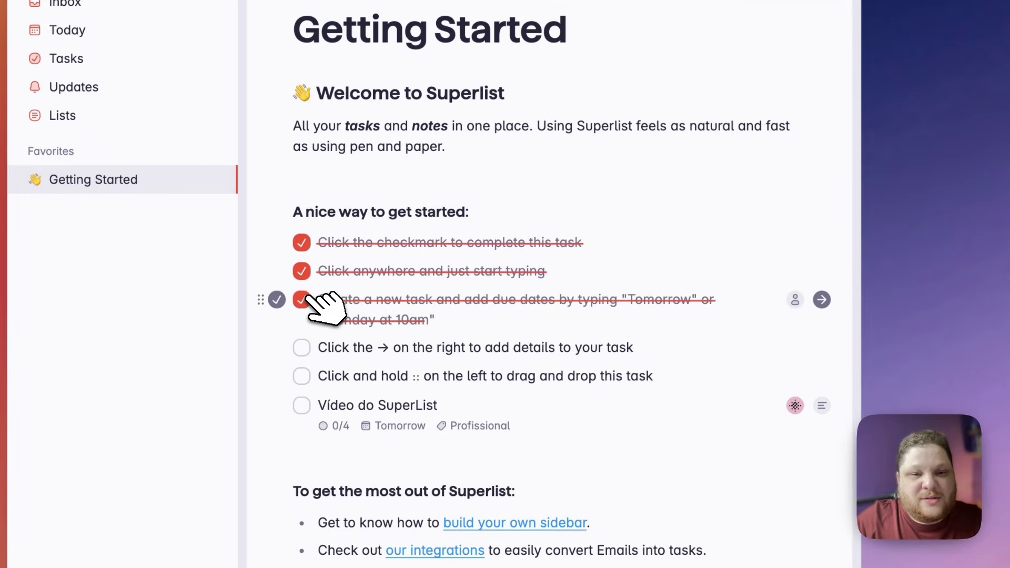
click(302, 347)
click(301, 375)
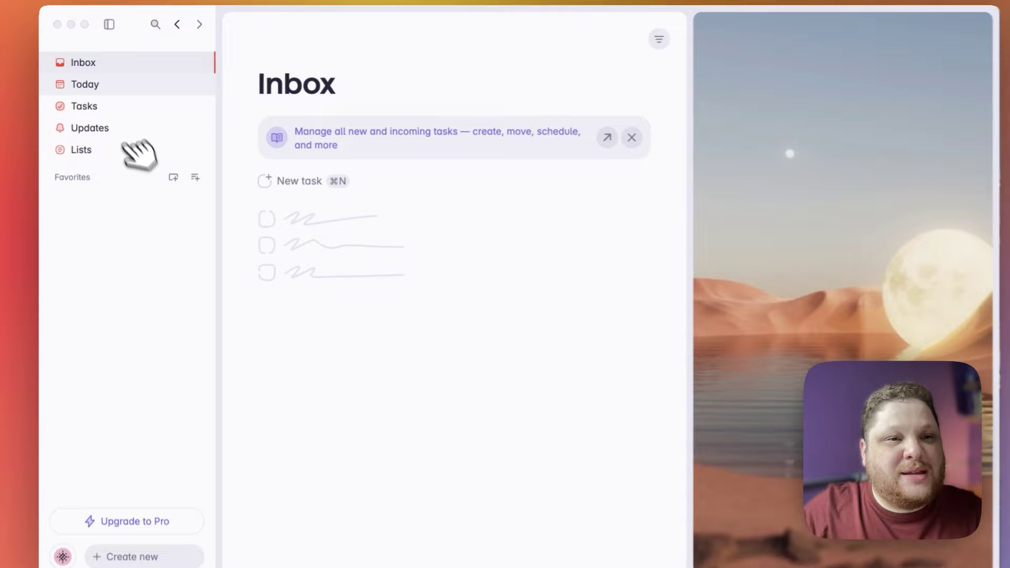
Create a new list titled "Edição de vídeo do SuperList"
click(108, 147)
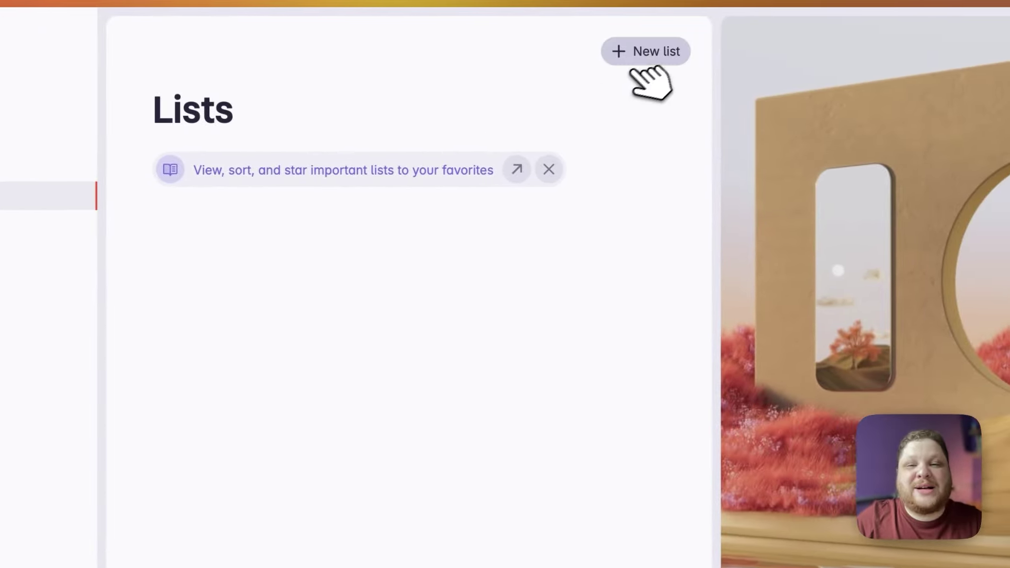
click(758, 49)
text(Ei)
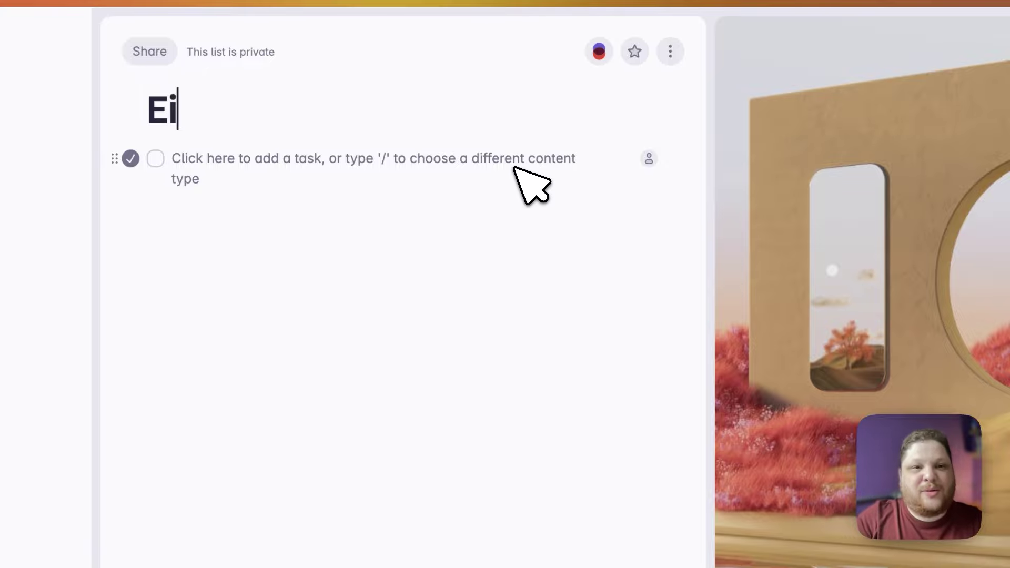
key(BackSpace)
text(diç)
text(ão de vídeo)
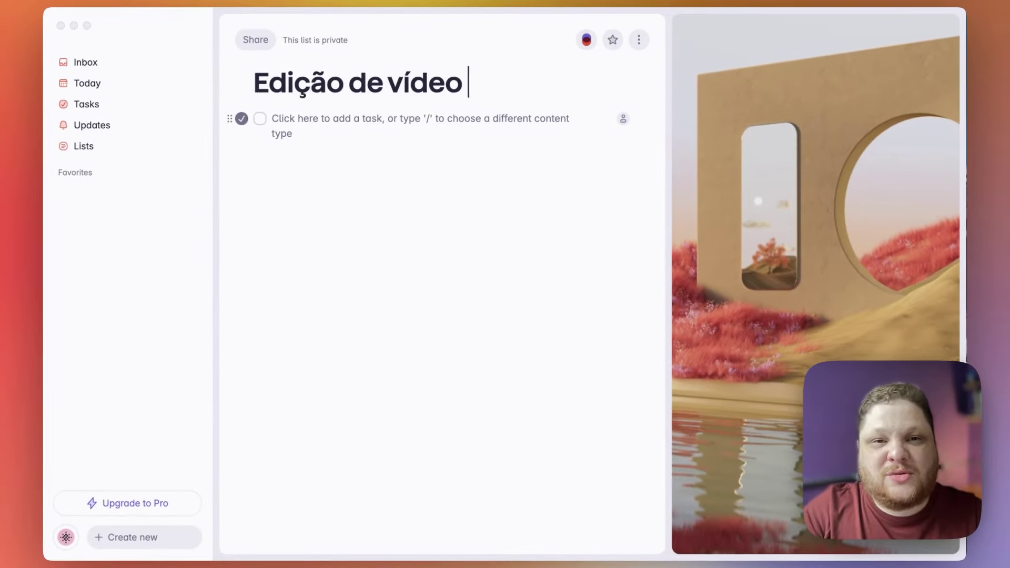
text( do Super)
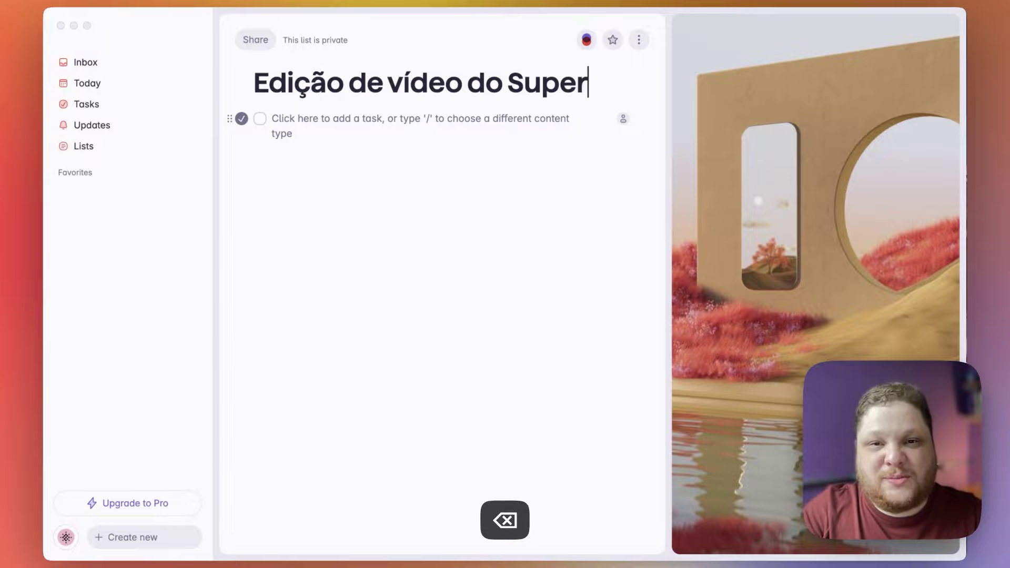
text(List)
key(Return)
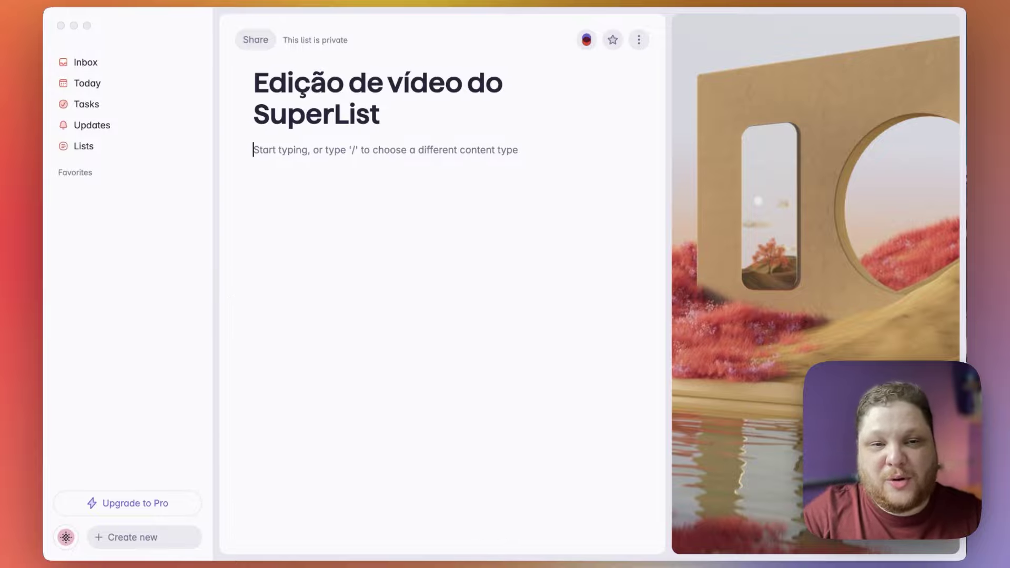
Add the heading "MISSÃO:" below the list title using Markdown heading syntax
text(##)
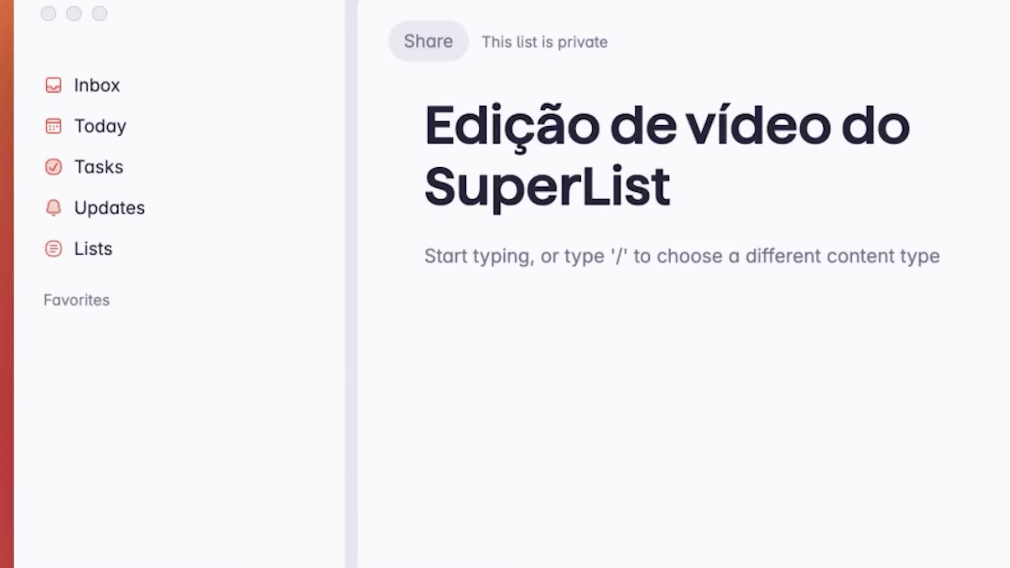
text(#)
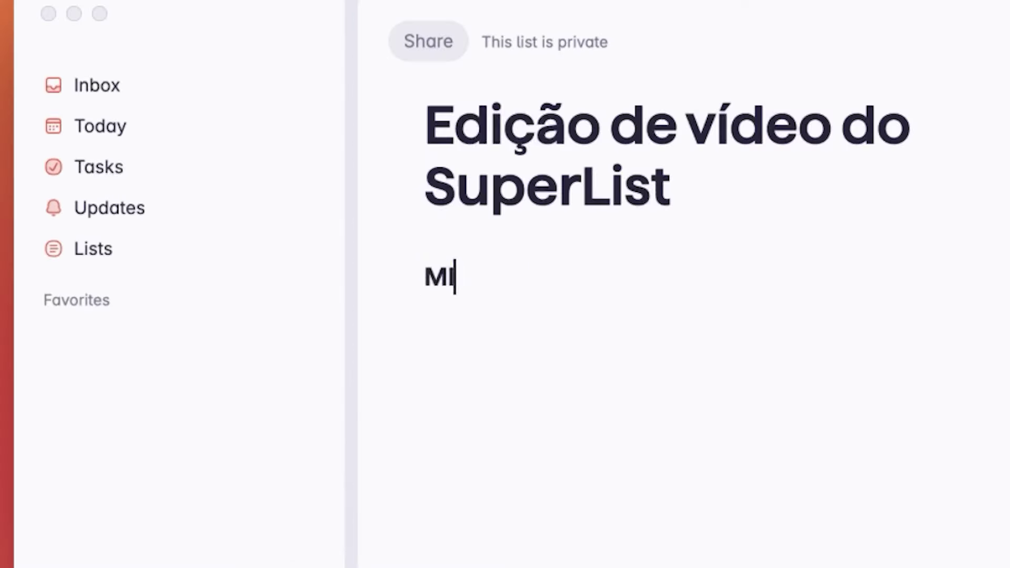
text(MISSÃO:)
key(shift+Return)
Write "Criação do vídeo sobre a ferramenta" as body text under the "MISSÃO:" heading
text(Cri)
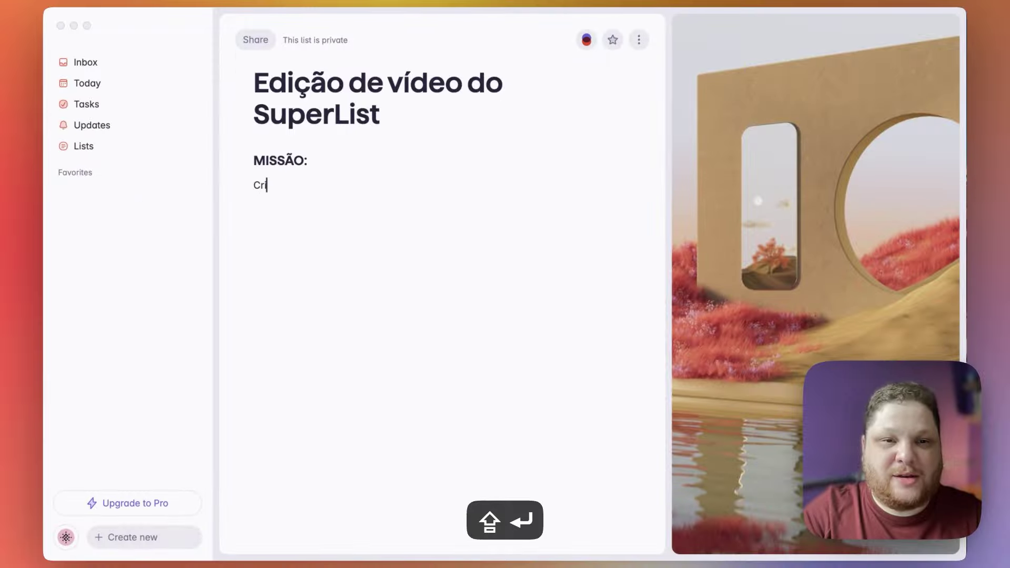
text(ar)
key(BackSpace)
text(ção do vídeo sobre o )
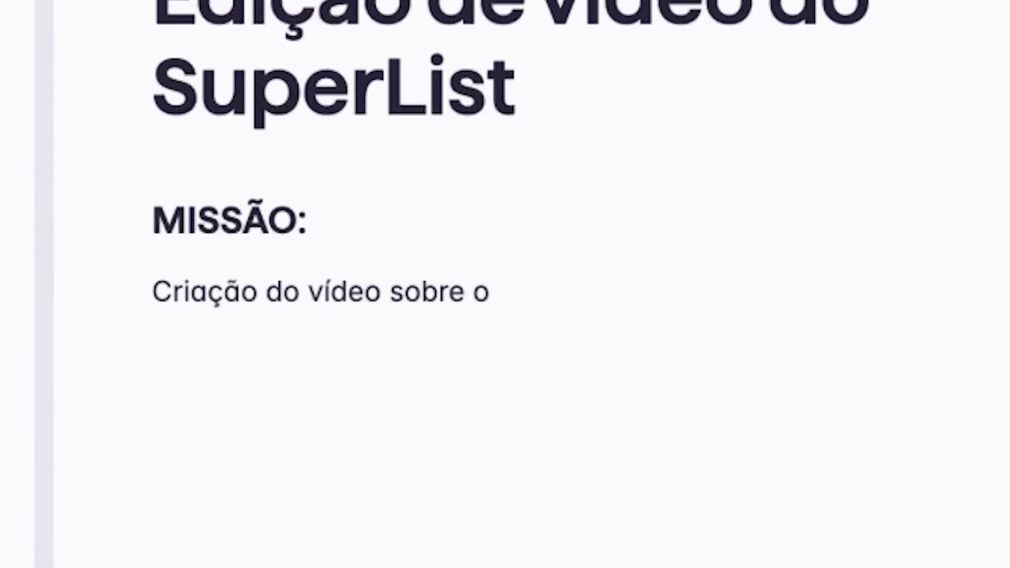
text(a ferramenta)
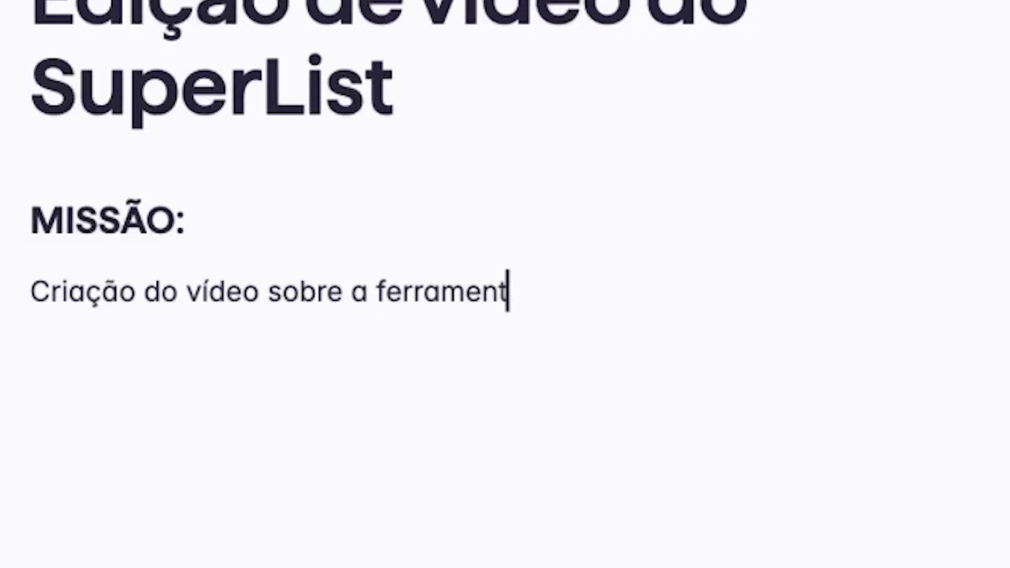
text( [su)
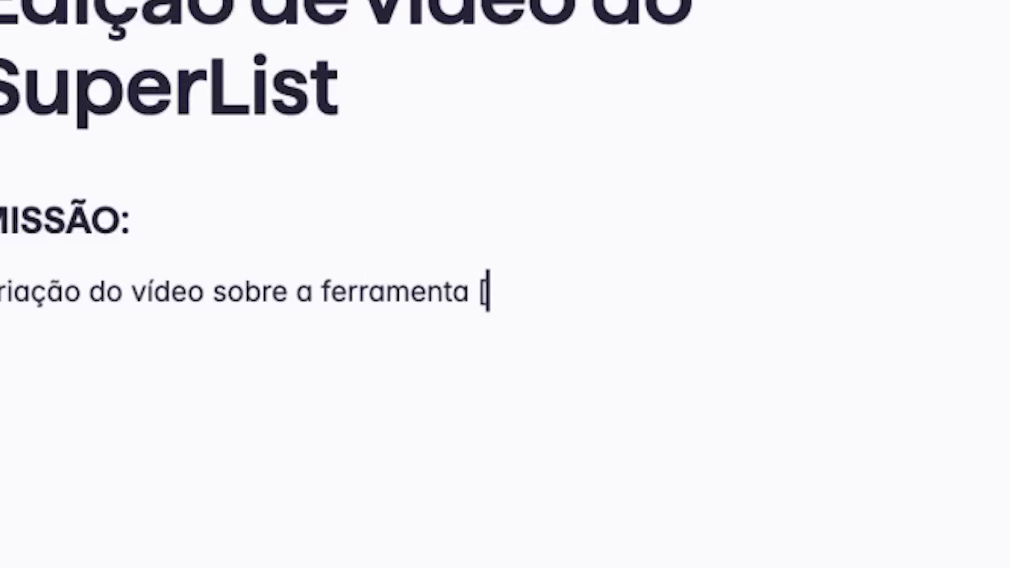
key(BackSpace)
key(BackSpace)
text(Superlist)
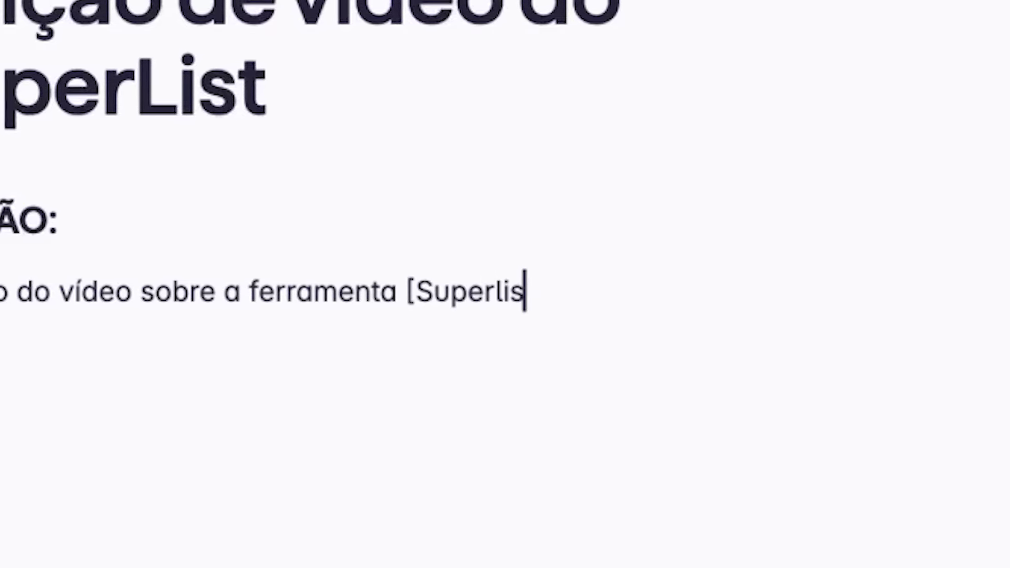
text([])
key(BackSpace)
key(BackSpace)
text(])
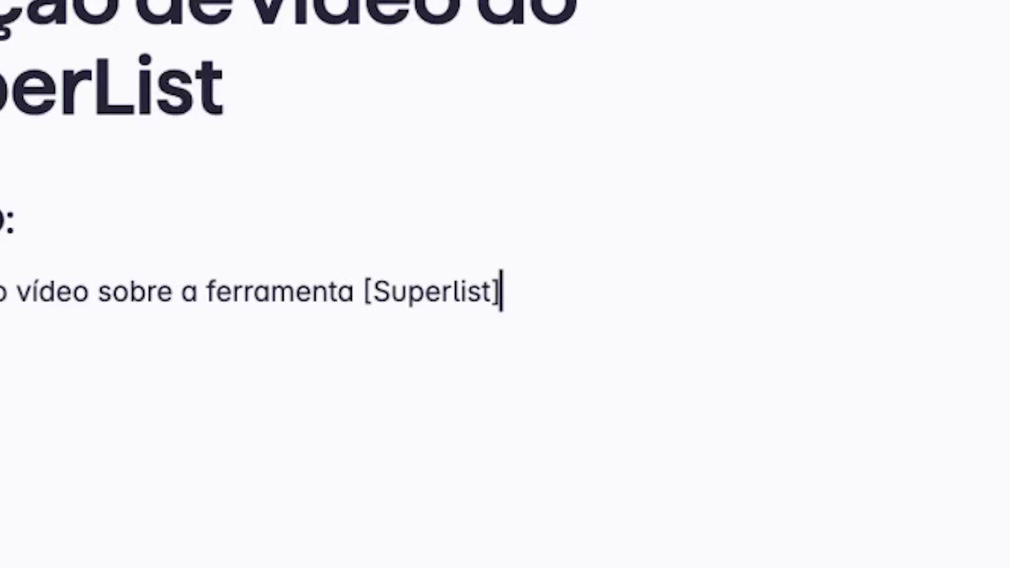
text((https)
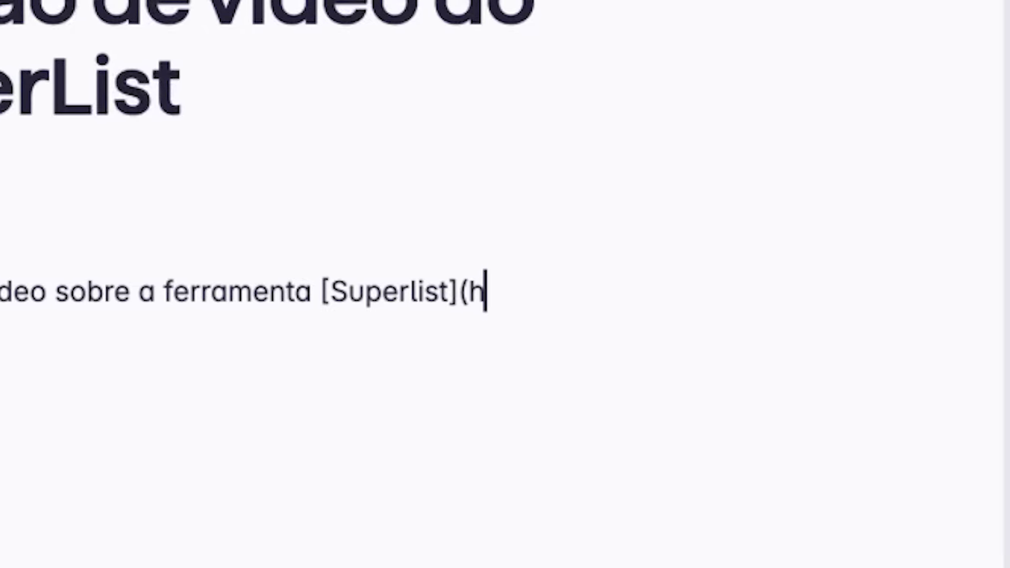
text(://su)
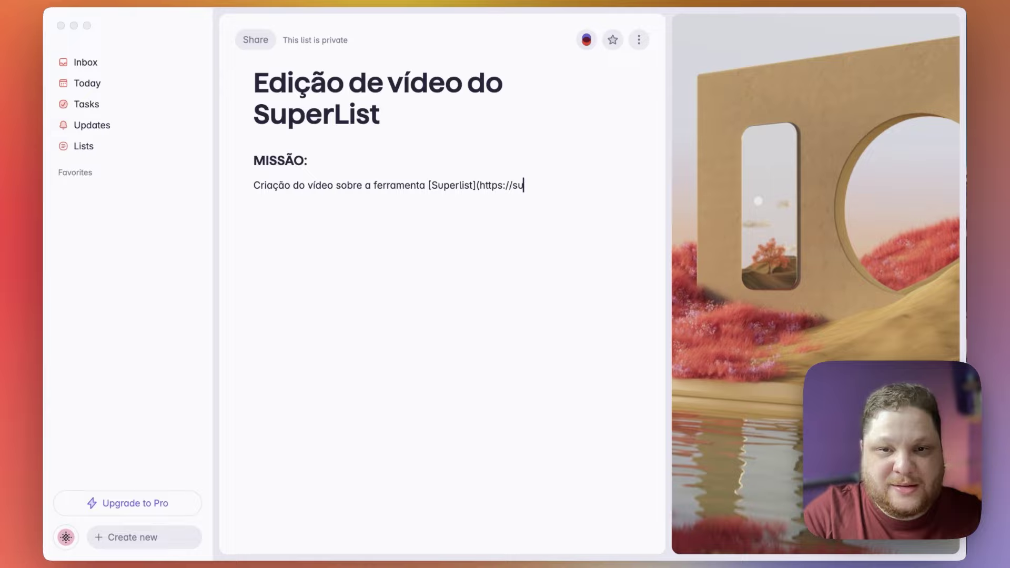
text(pers)
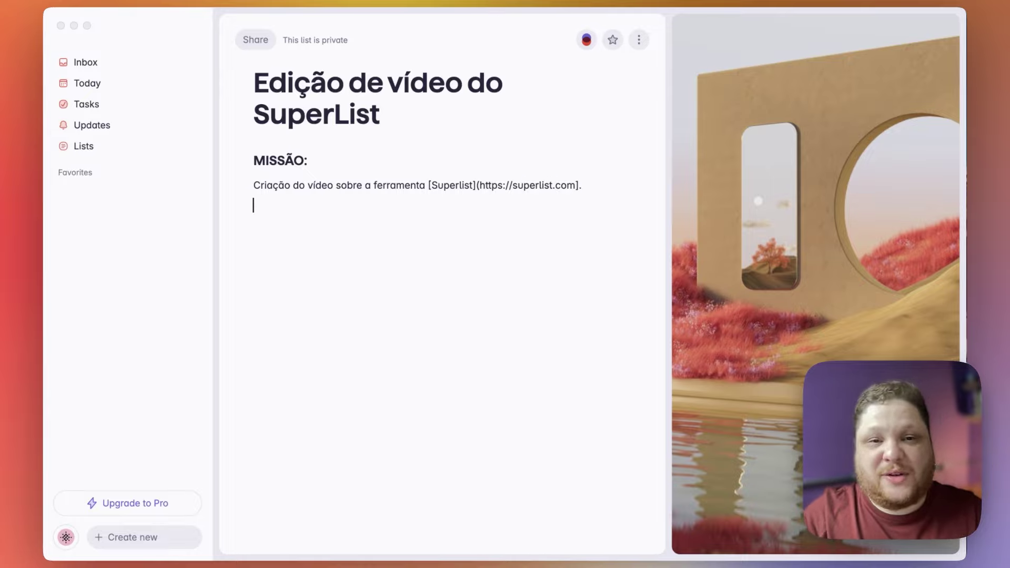
drag(593, 185, 431, 185)
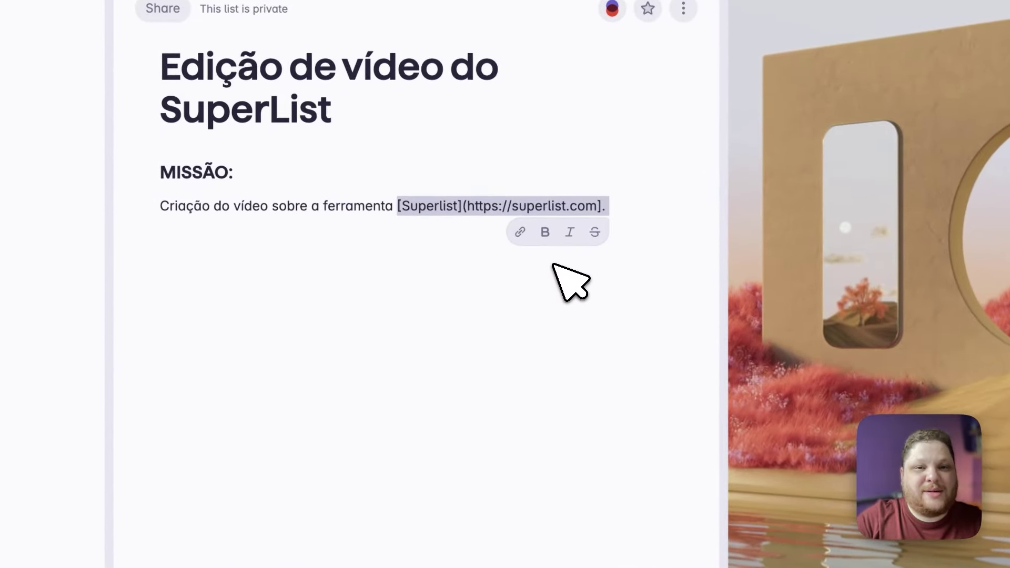
key(BackSpace)
Finish the mission sentence with the plain text "Superlist."
text(S)
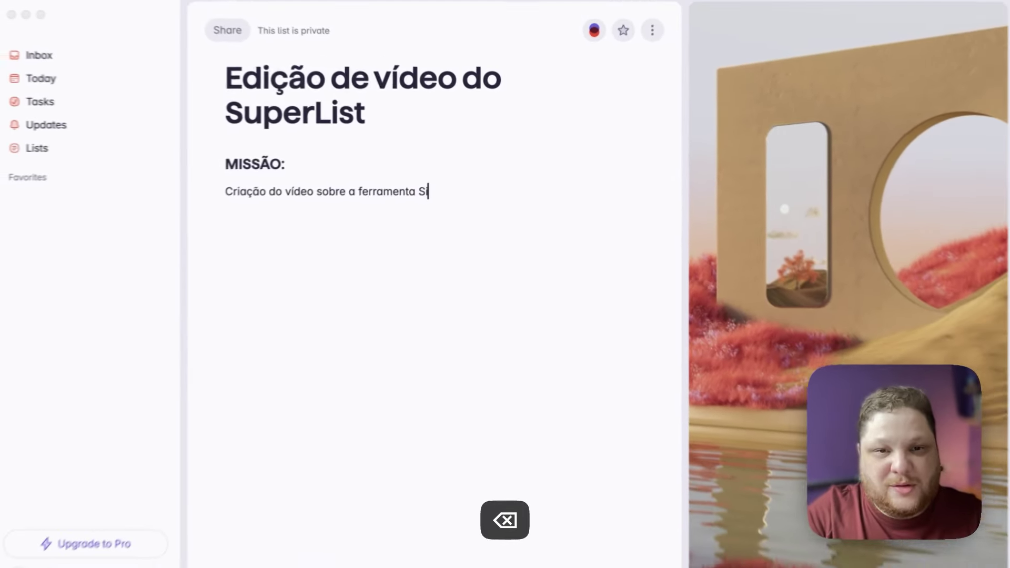
text(uperl)
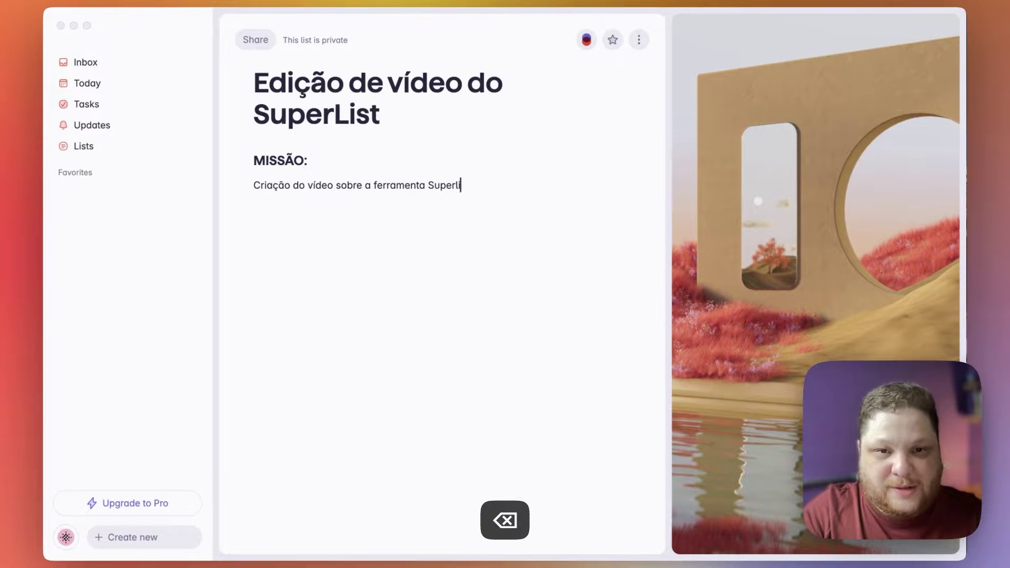
key(BackSpace)
key(BackSpace)
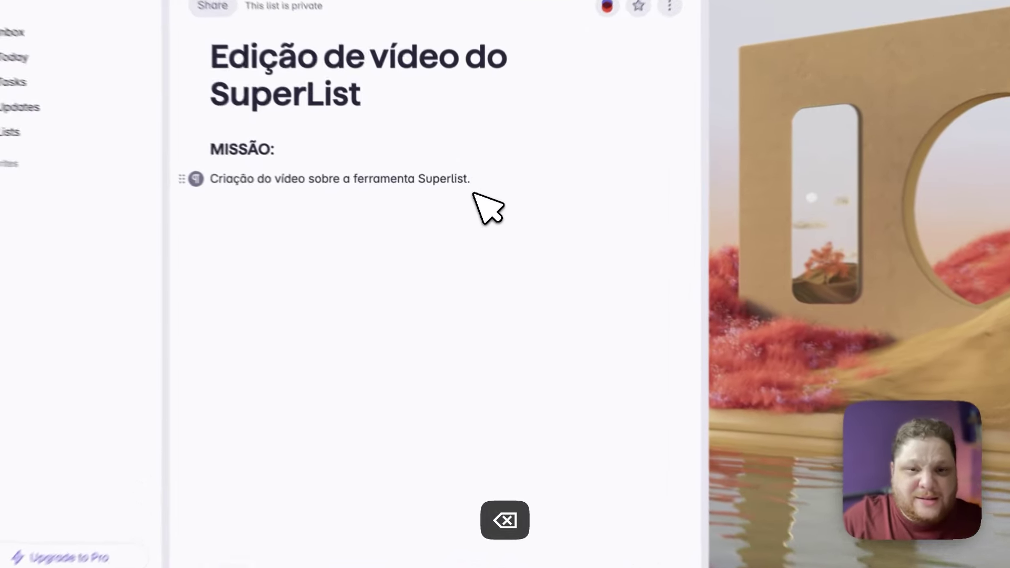
key(Left)
key(shift+alt+Left)
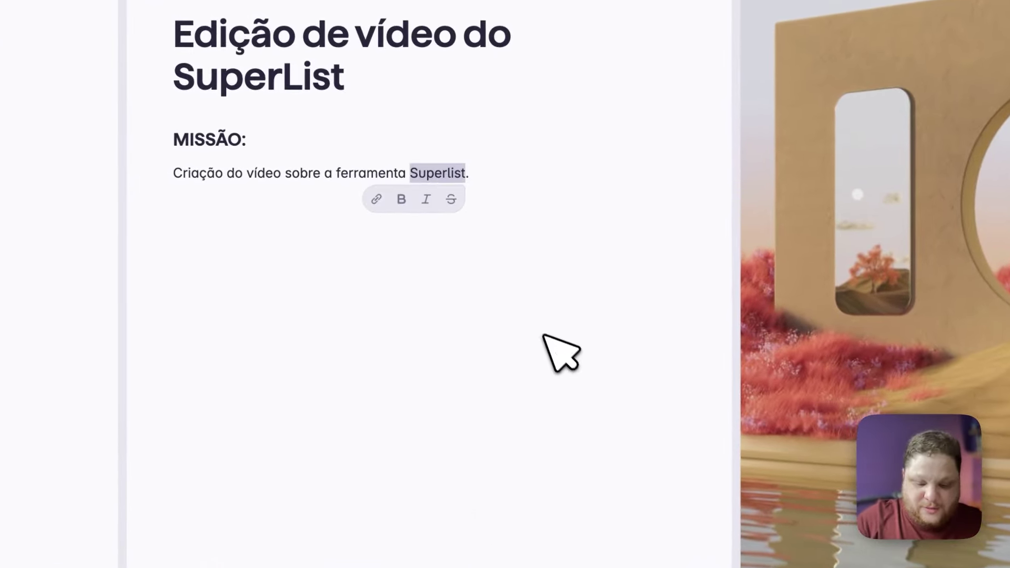
key(super+i)
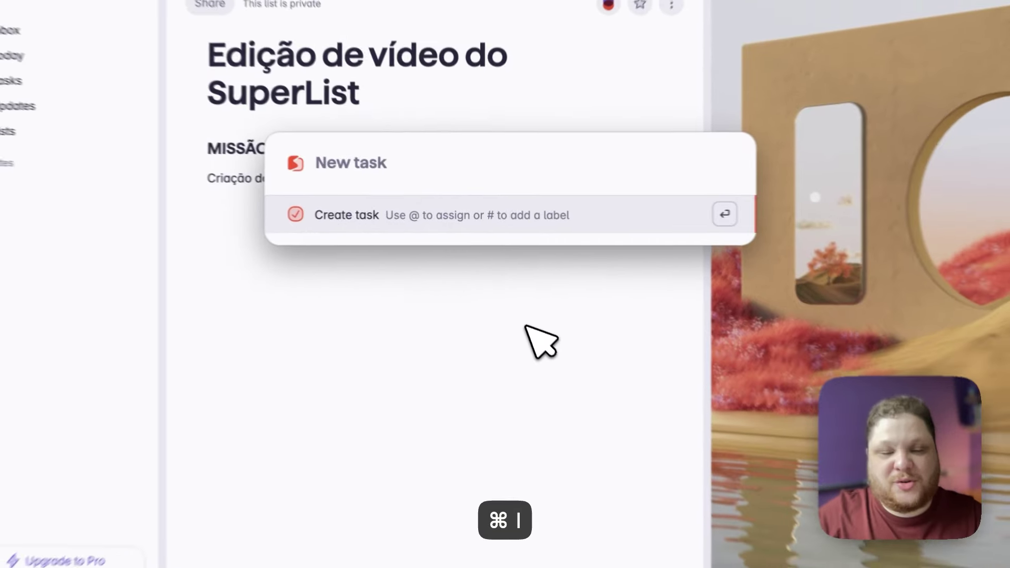
text(http)
key(BackSpace)
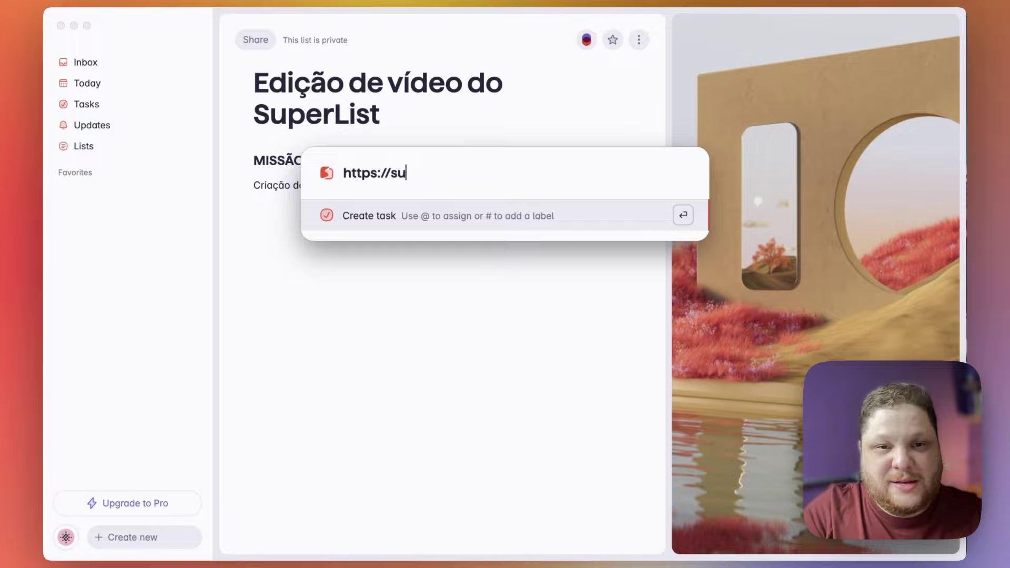
text(m)
click(501, 300)
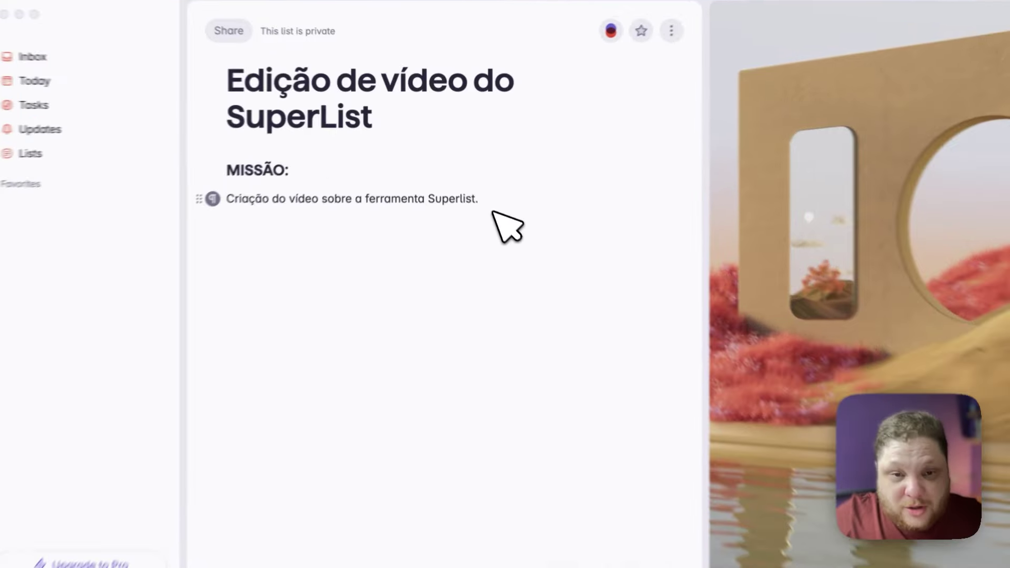
double_click(457, 185)
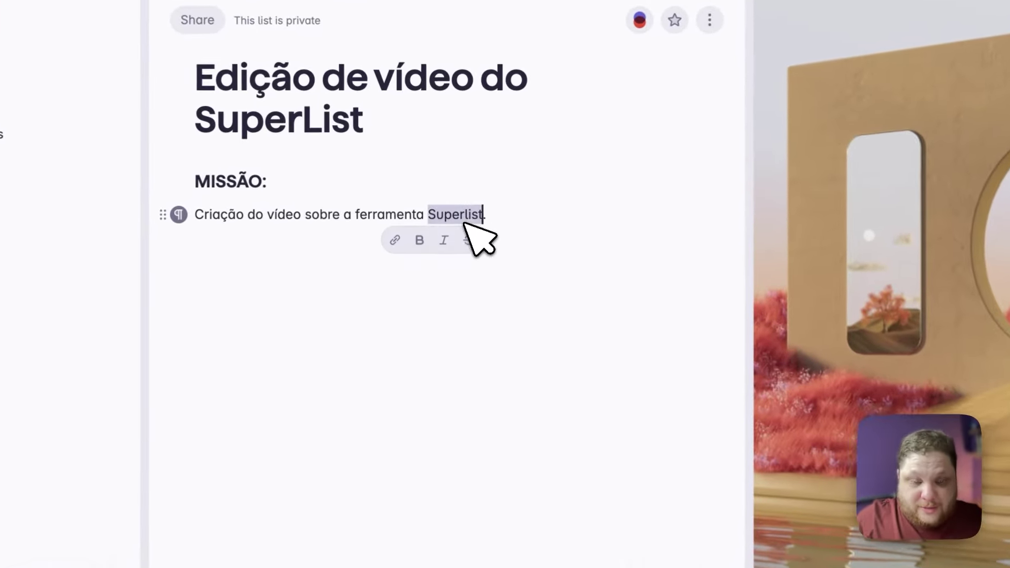
key(super+k)
text(ht)
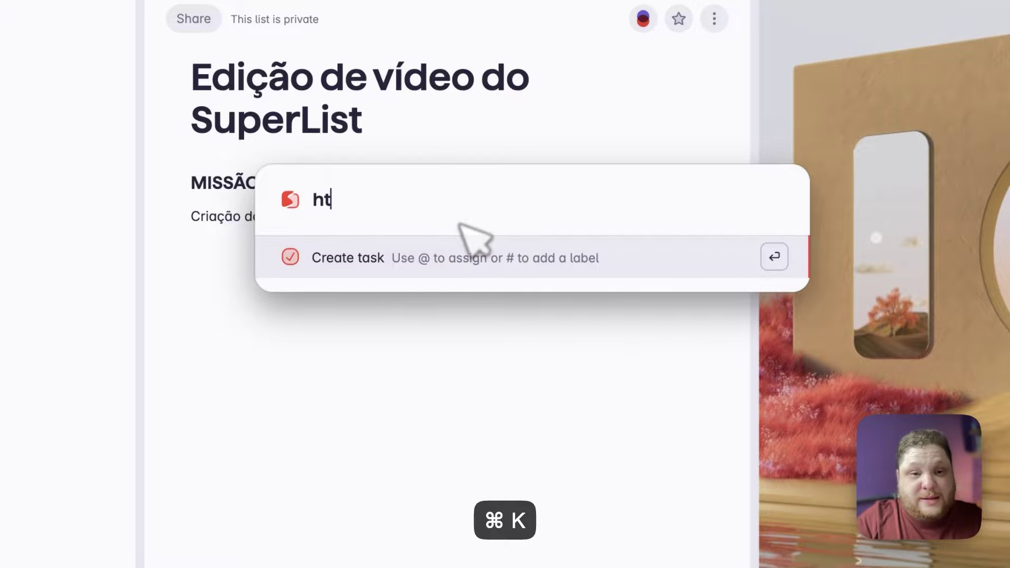
text(tps://produtive.me)
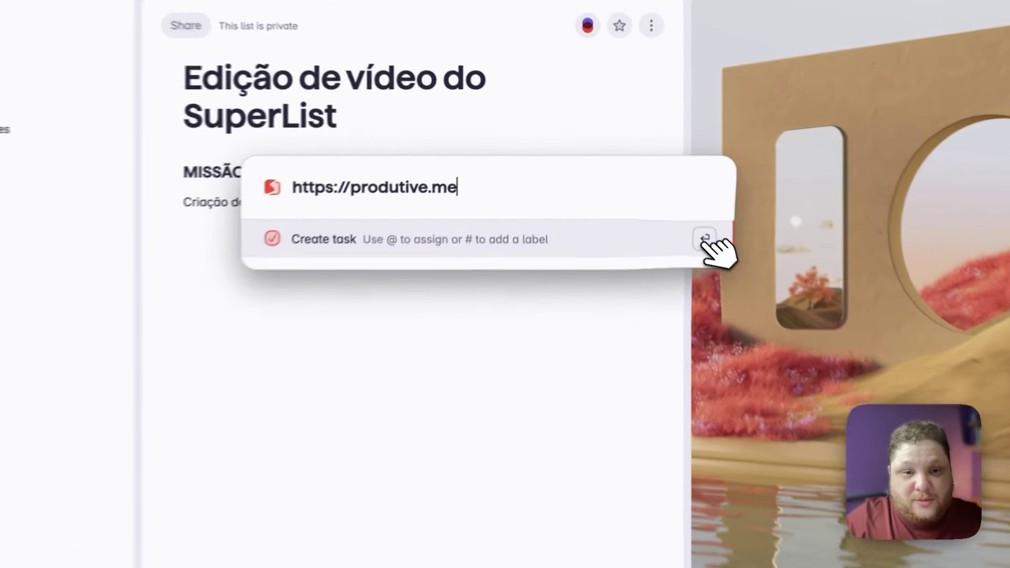
click(682, 215)
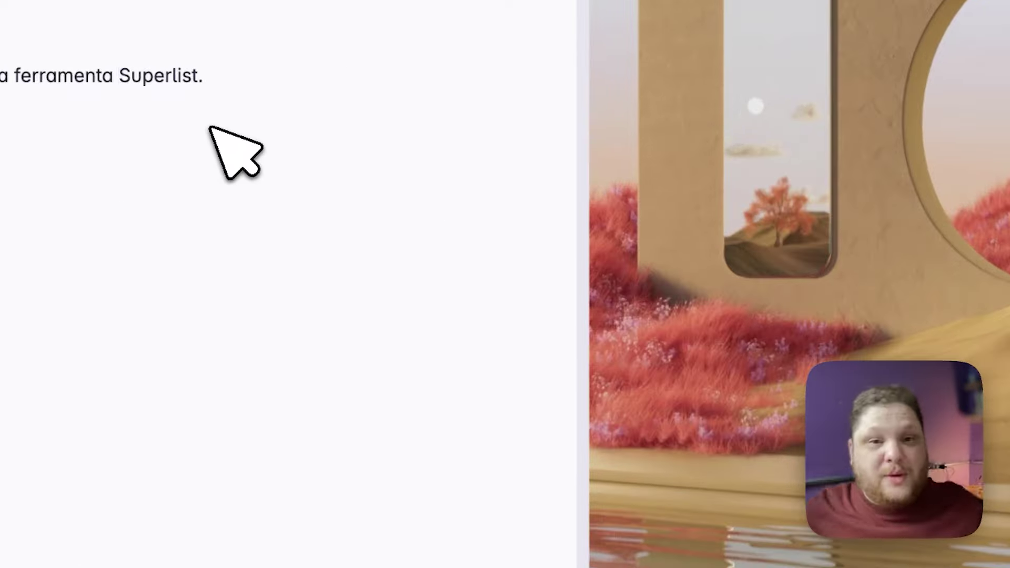
Return from the Inbox to the favorite list "Edição de vídeo do SuperList"
click(244, 90)
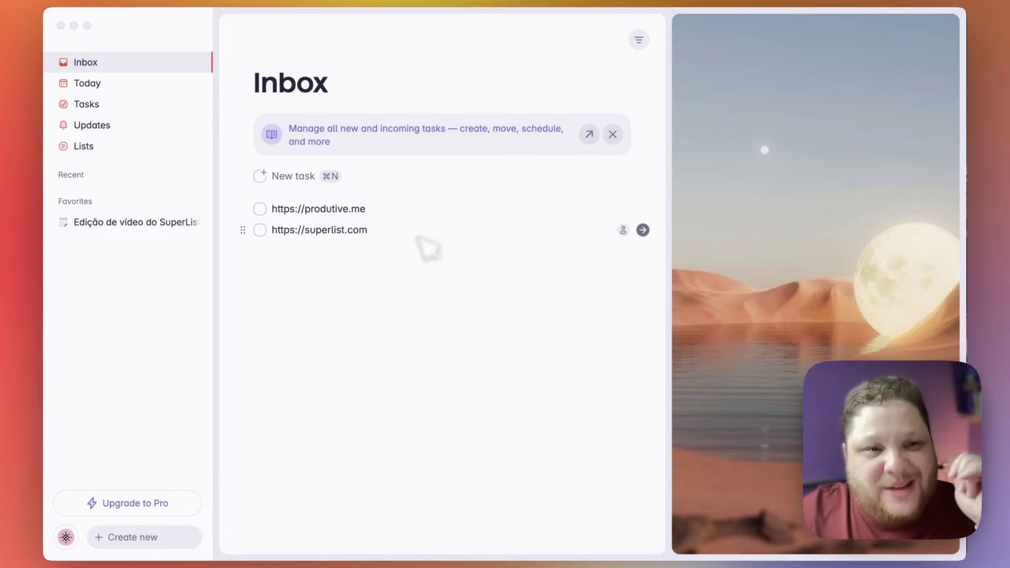
click(136, 222)
double_click(450, 186)
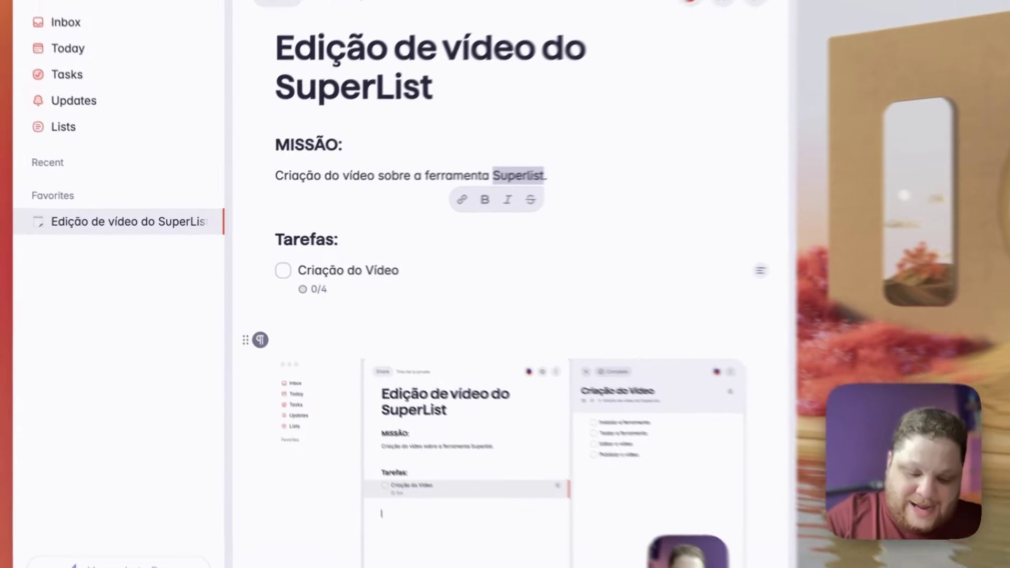
key(super+k)
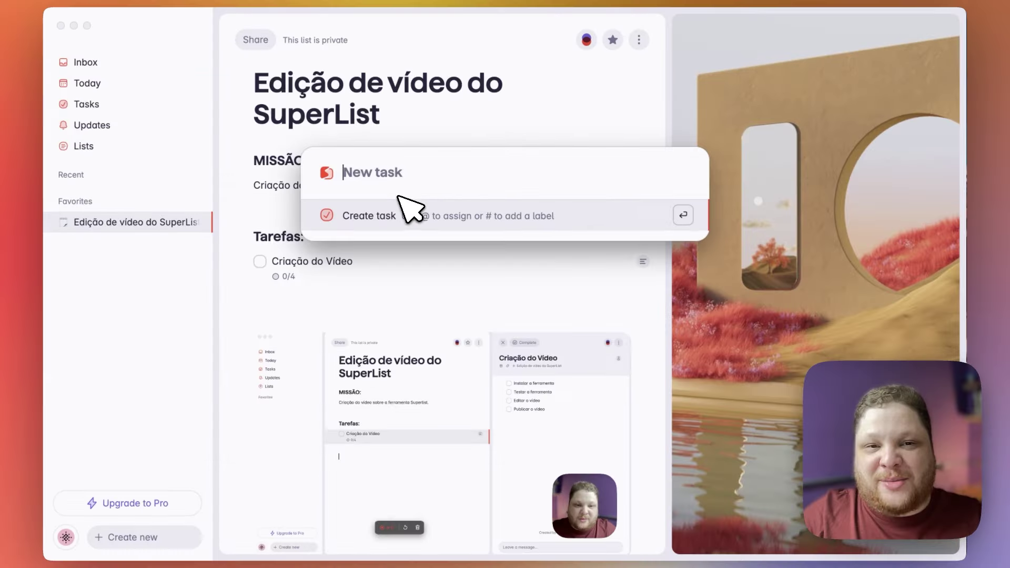
key(Escape)
double_click(458, 185)
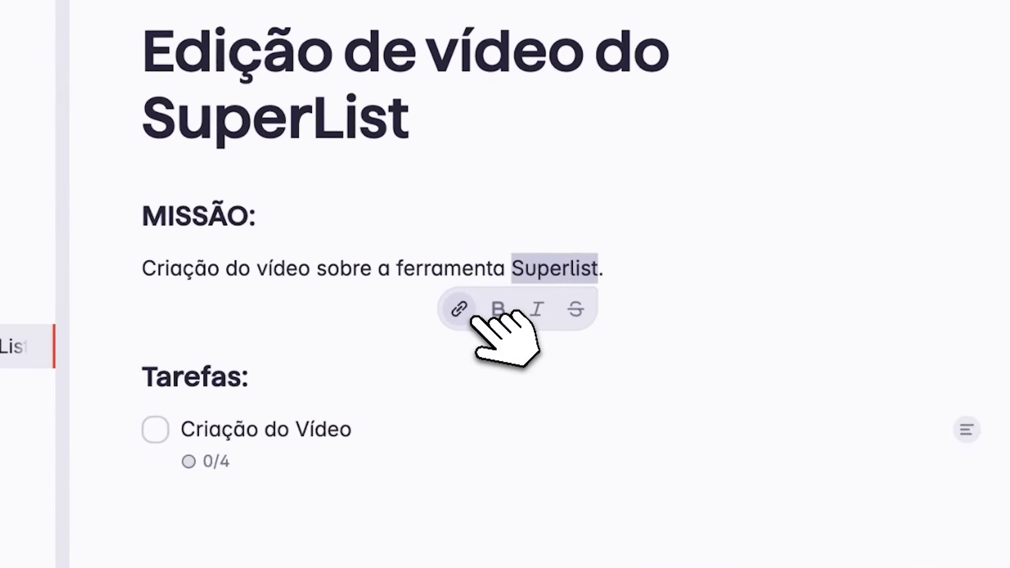
click(416, 240)
text(htt)
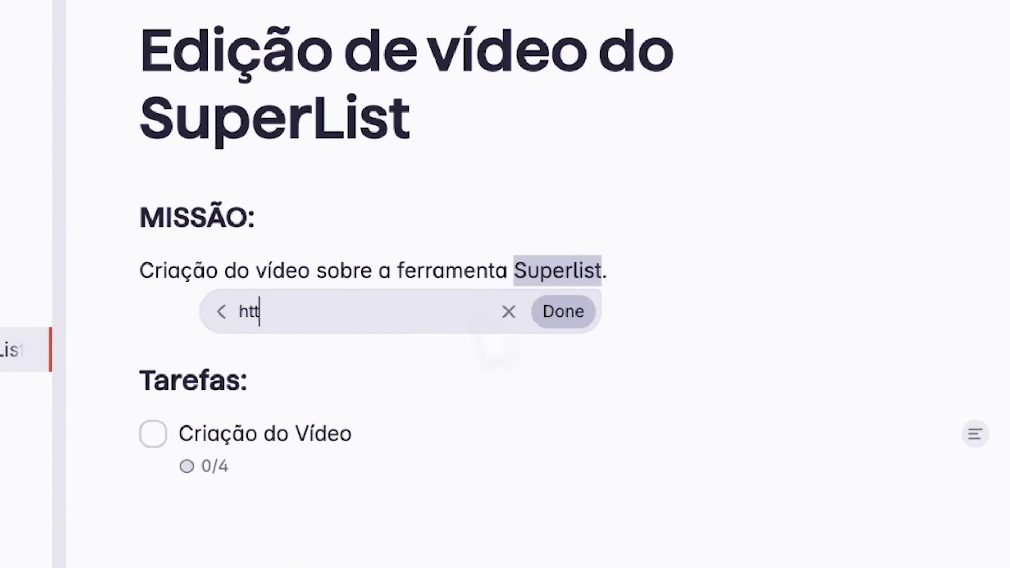
text(ps://)
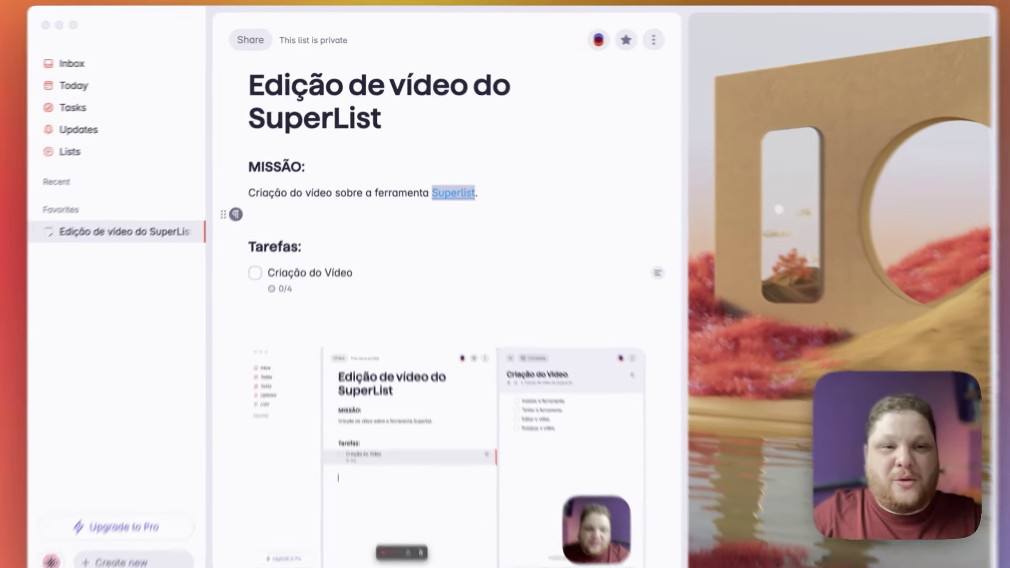
click(427, 263)
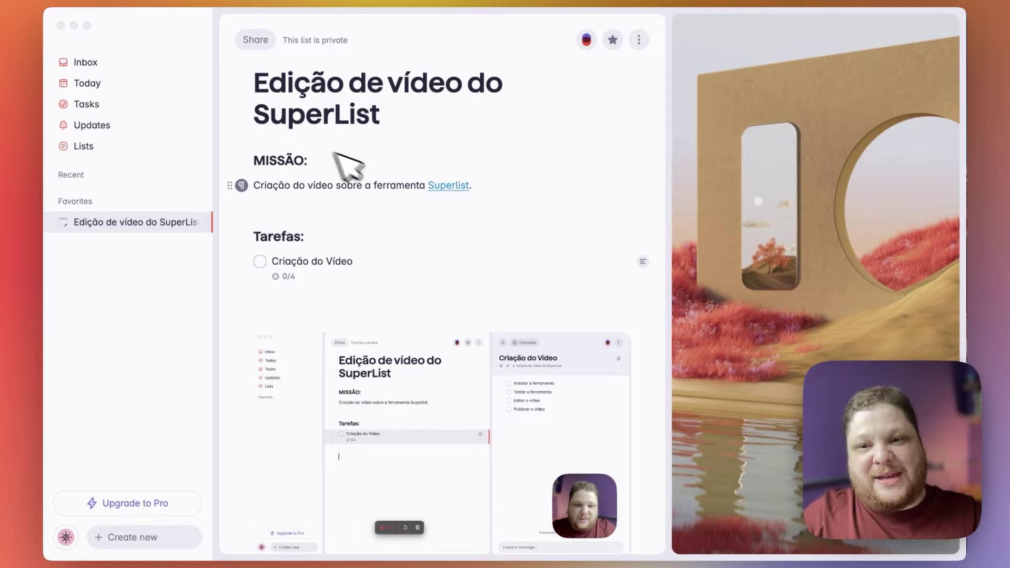
Create two quick tasks without leaving the list: "Testar outra ferramenta" and "Pedir Like e inscrição"
scroll(474, 185, down, 1)
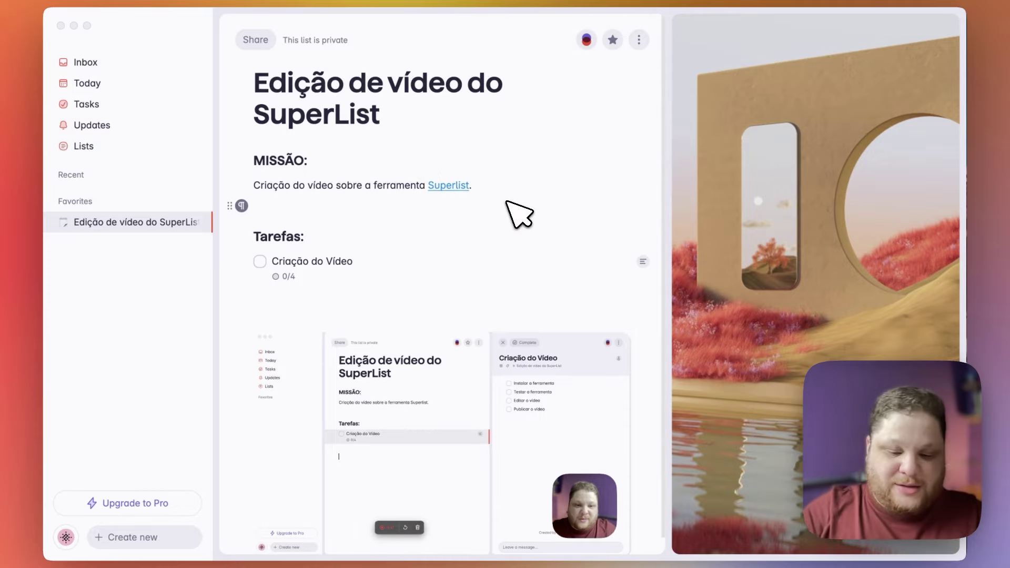
key(super+k)
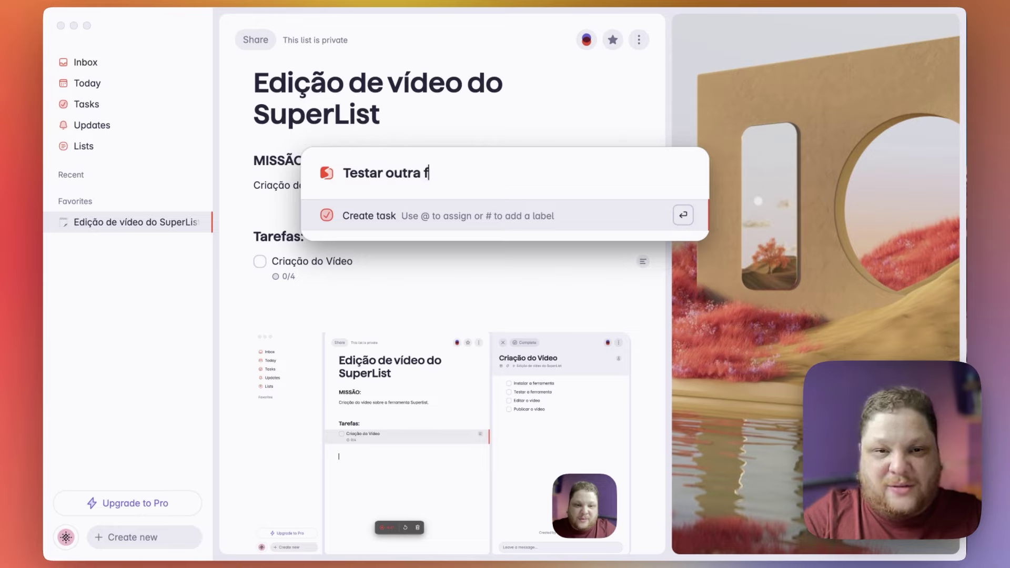
text(Testar outra ferramen)
key(super+k)
text(Pedir L)
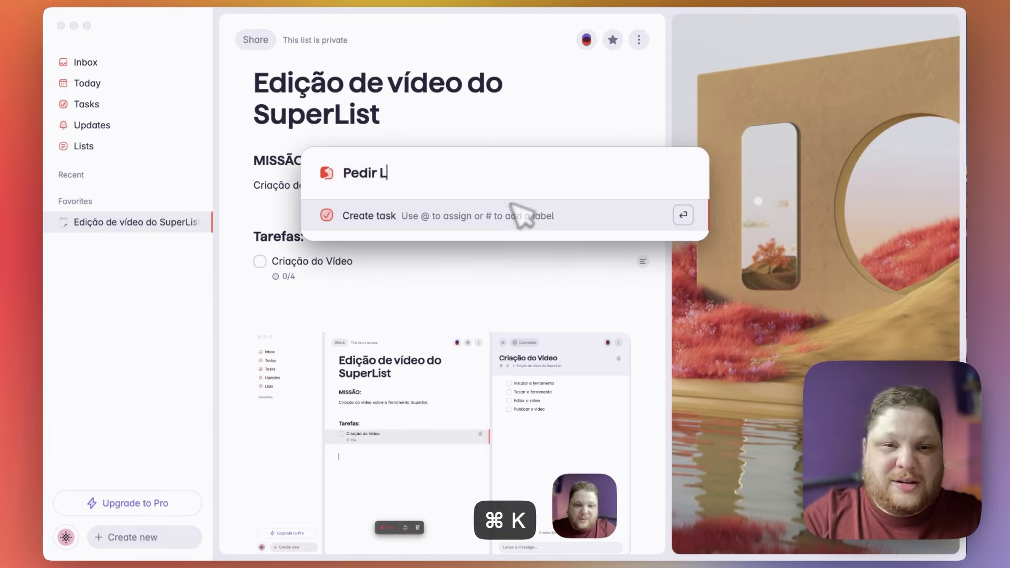
text(ike e inscrição)
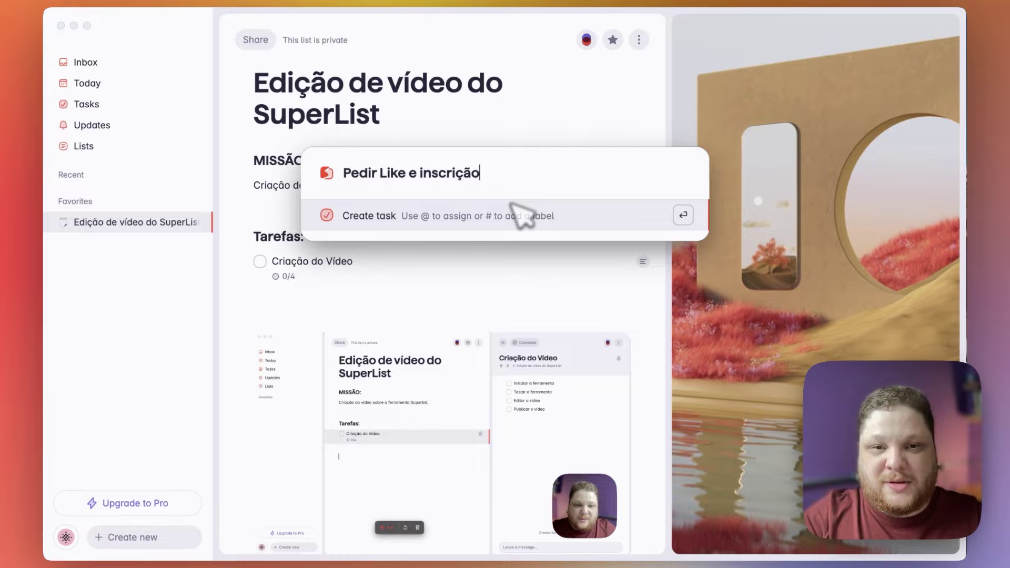
click(524, 215)
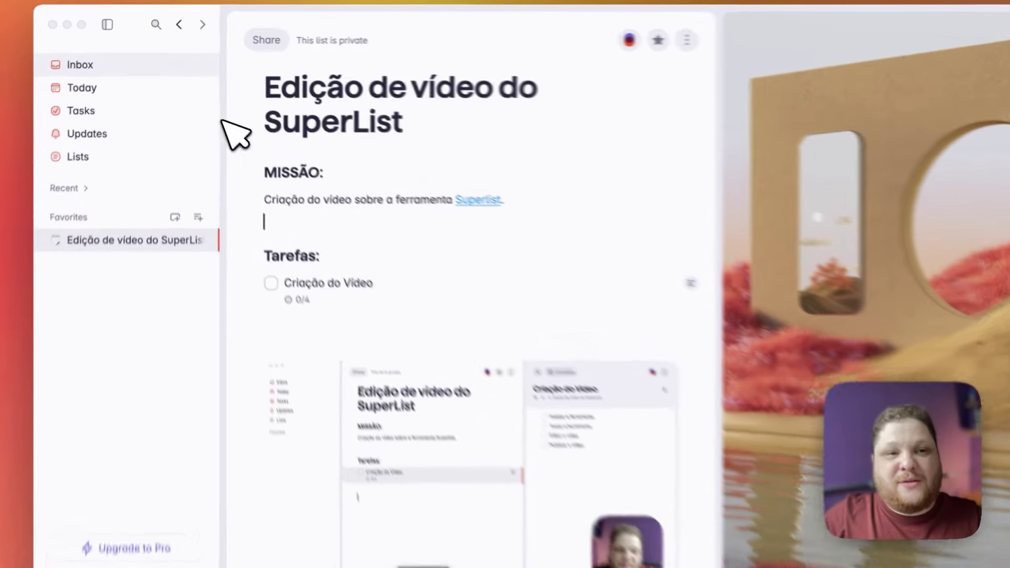
Open the task "Pedir Like e inscrição" in the Inbox and mark it complete
click(132, 62)
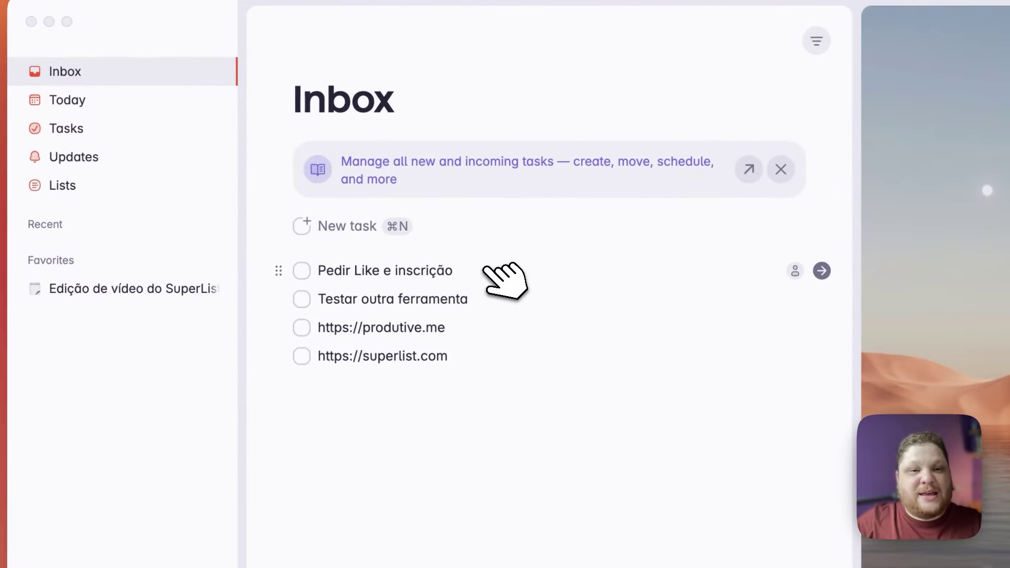
click(485, 271)
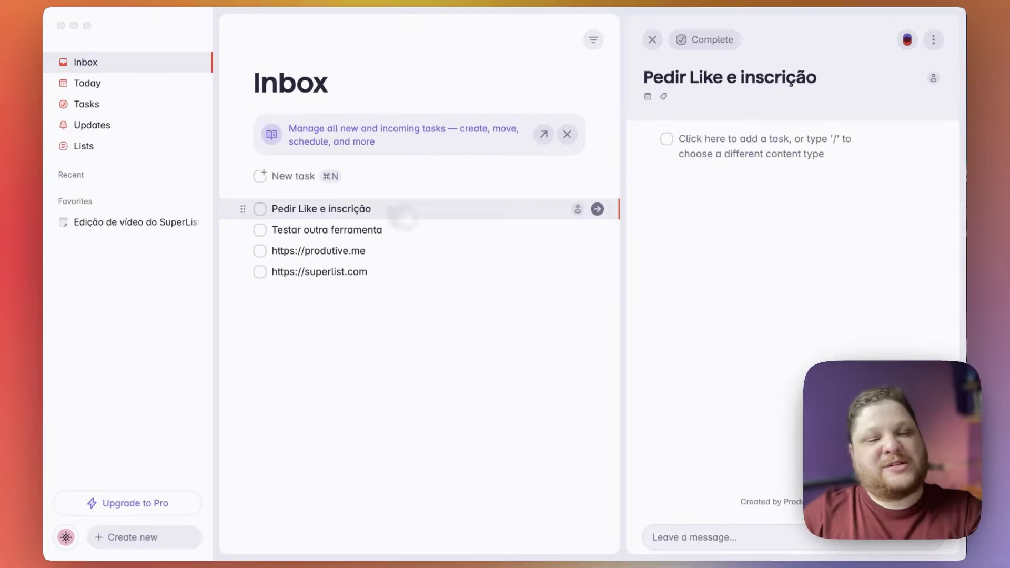
click(259, 209)
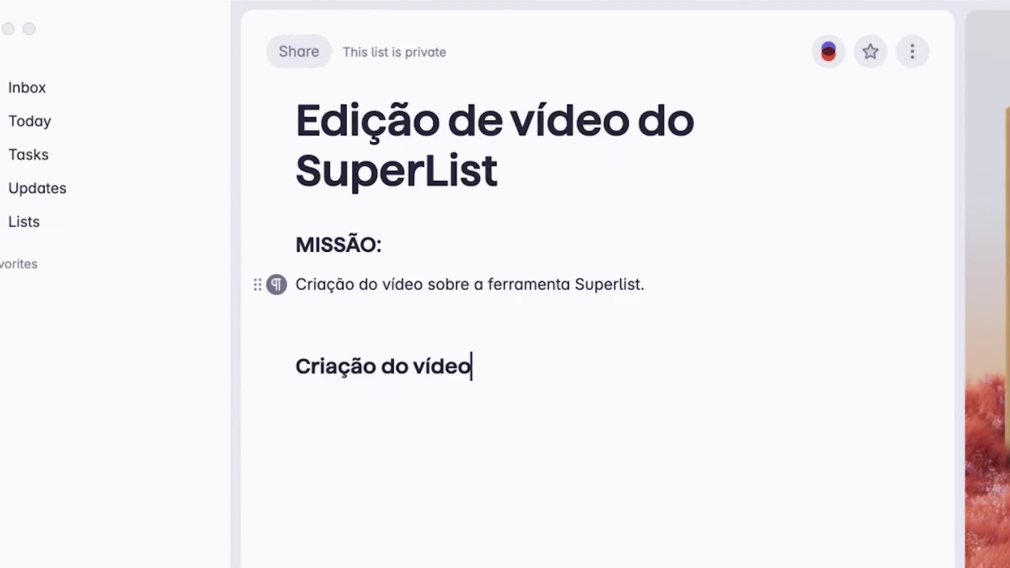
Browse the available content types below the "Criação do vídeo:" heading and insert a Task item there
key(Return)
text(/)
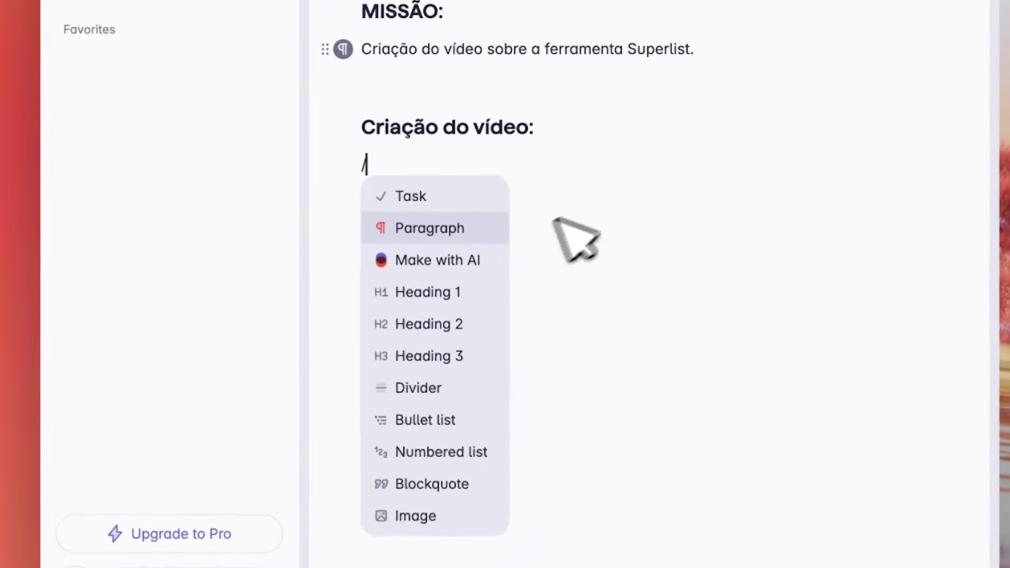
scroll(324, 407, down, 1)
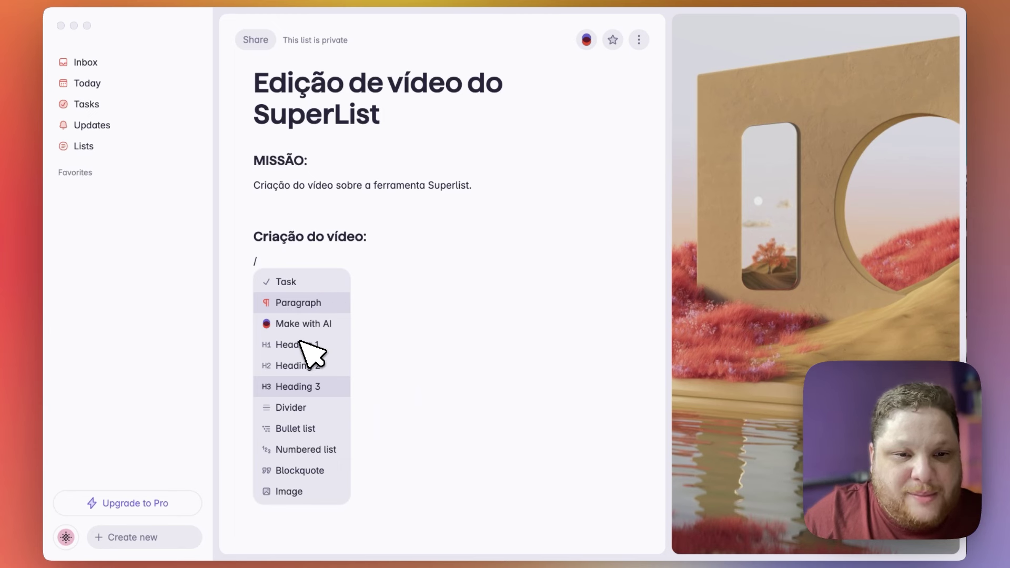
scroll(301, 363, down, 1)
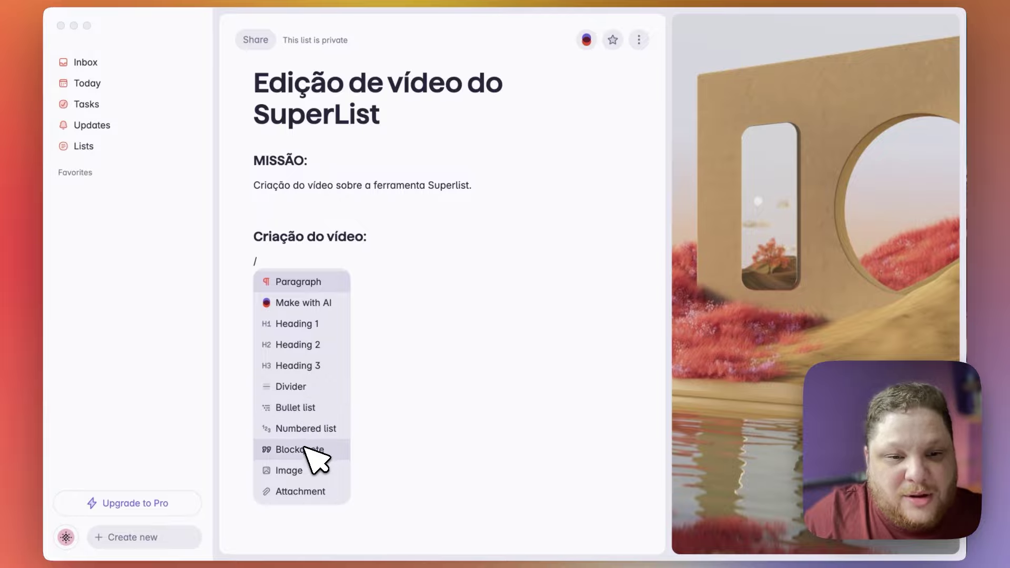
scroll(319, 363, up, 1)
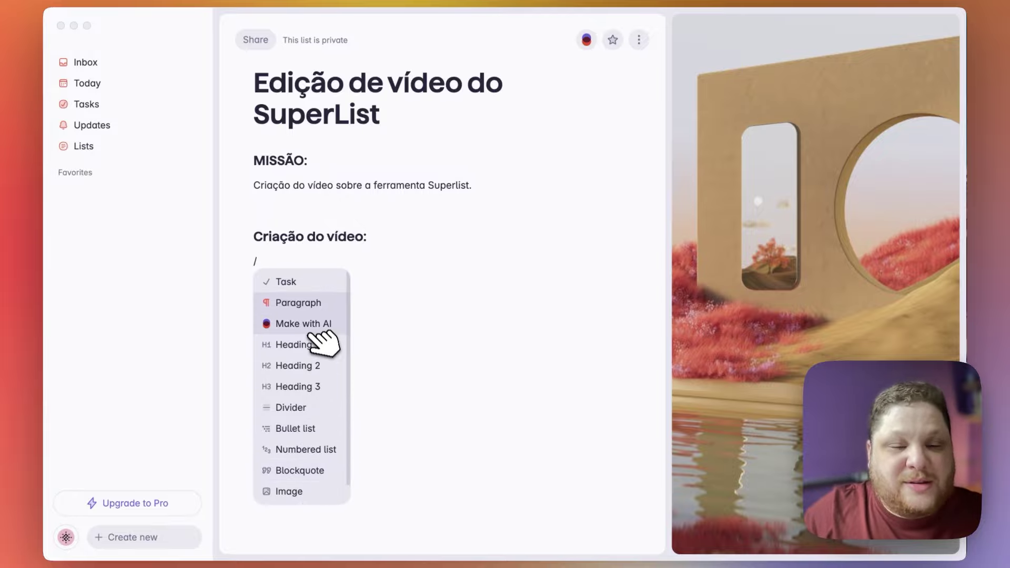
click(296, 281)
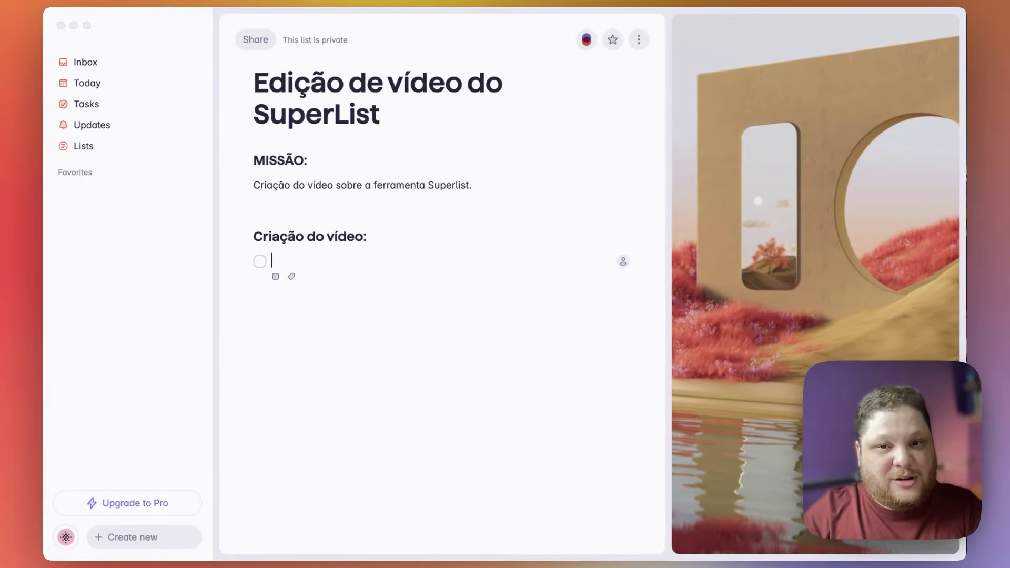
Open the task "Instalar a ferramenta" and rename it "Criação do Vídeo"
click(397, 263)
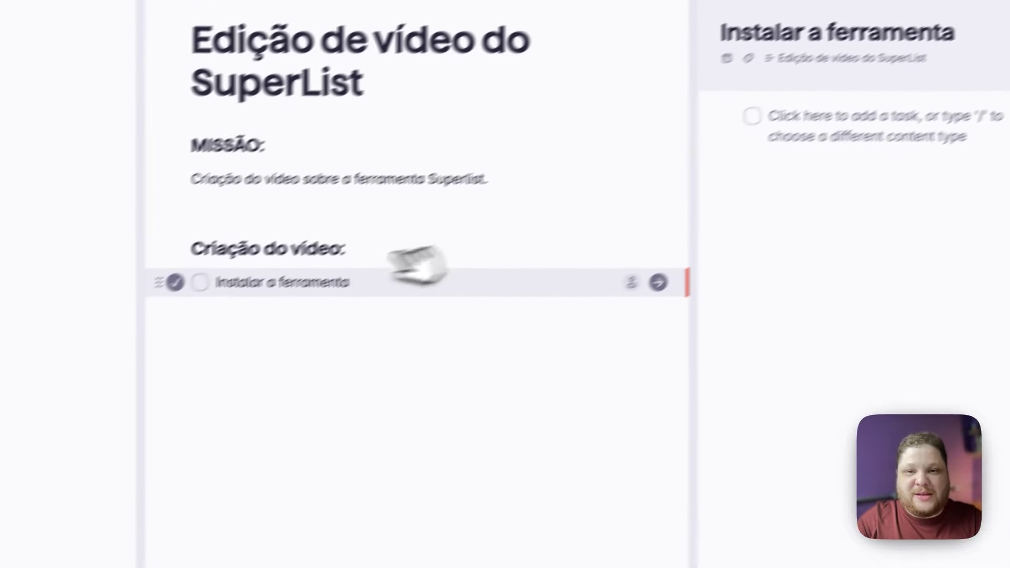
triple_click(893, 32)
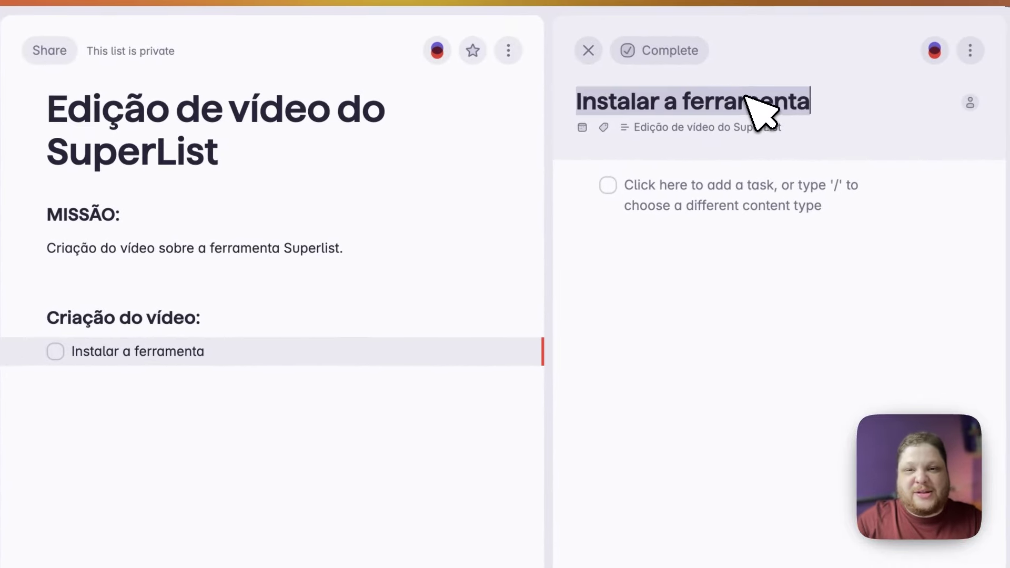
text(Criac)
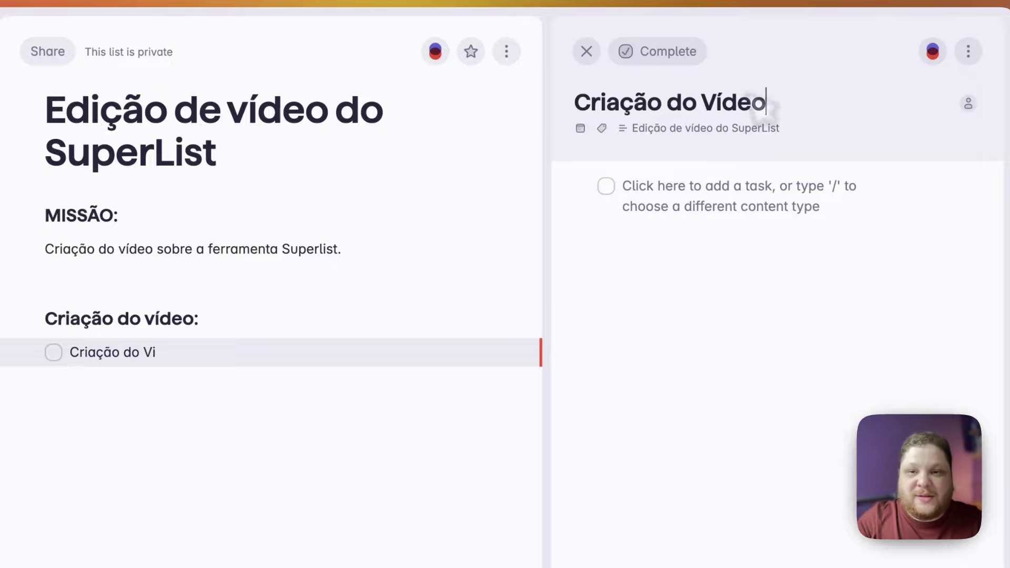
Replace the "Criação do vídeo:" heading above the task with a level 2 heading reading "Tarefas:"
click(279, 321)
triple_click(234, 318)
key(BackSpace)
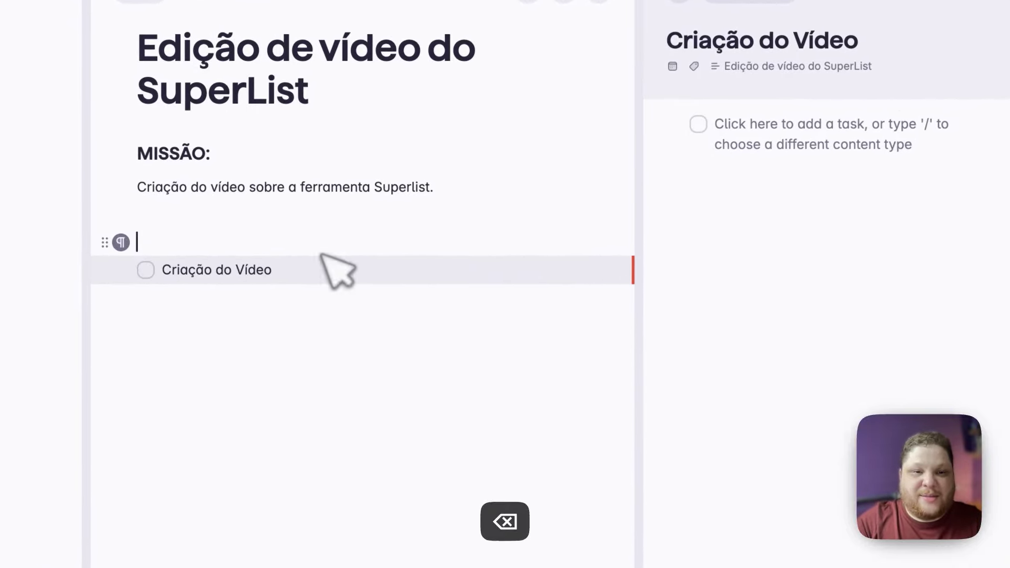
text(##)
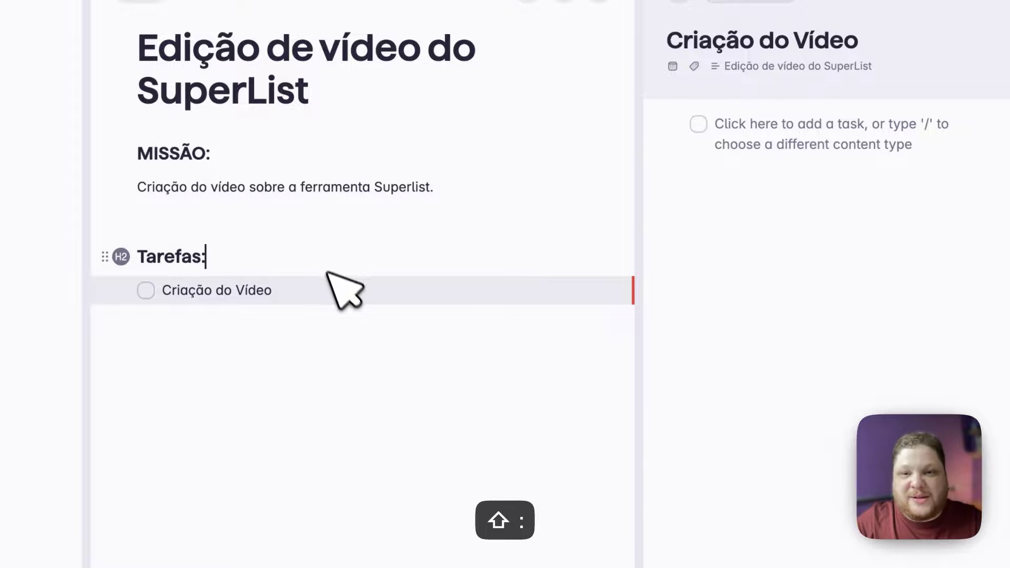
Add the subtask "Instalar a ferramenta" inside the "Criação do Vídeo" task
click(786, 148)
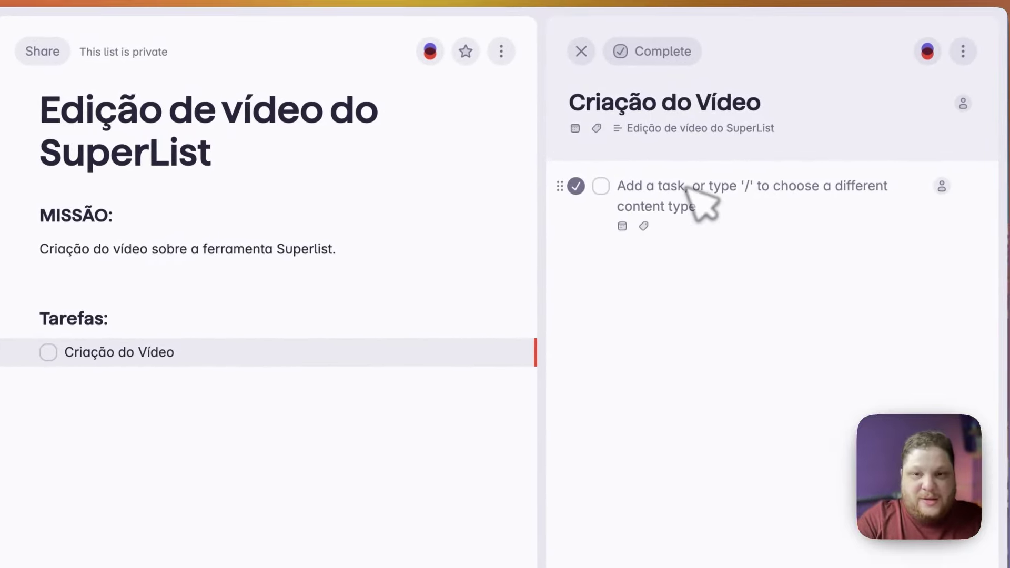
text(Instalar a ferramenta)
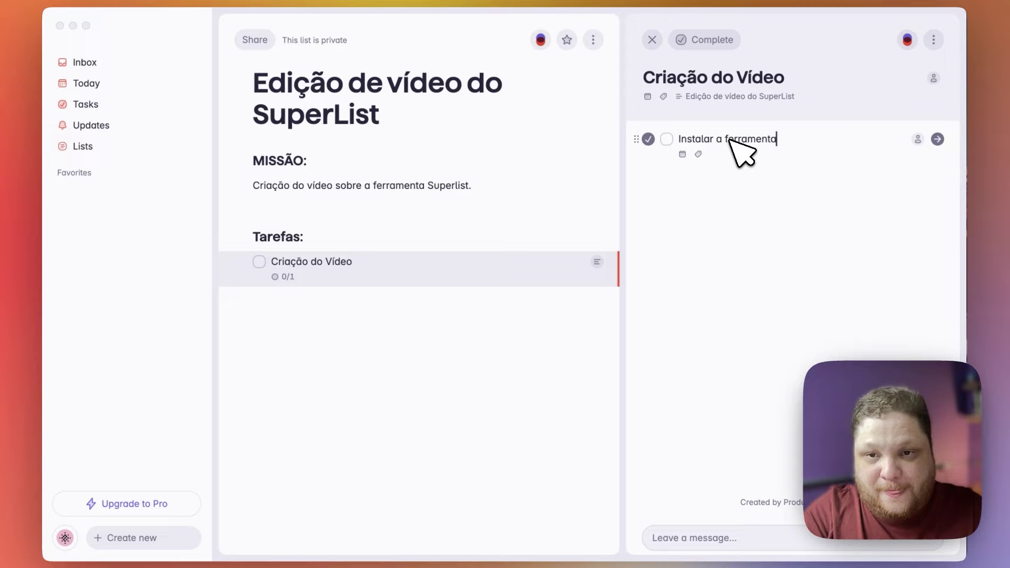
Add the subtasks "Testar a ferramenta", "Editar o vídeo" and "Publicar o vídeo" below "Instalar a ferramenta"
key(Return)
text(Testar a ferramenta)
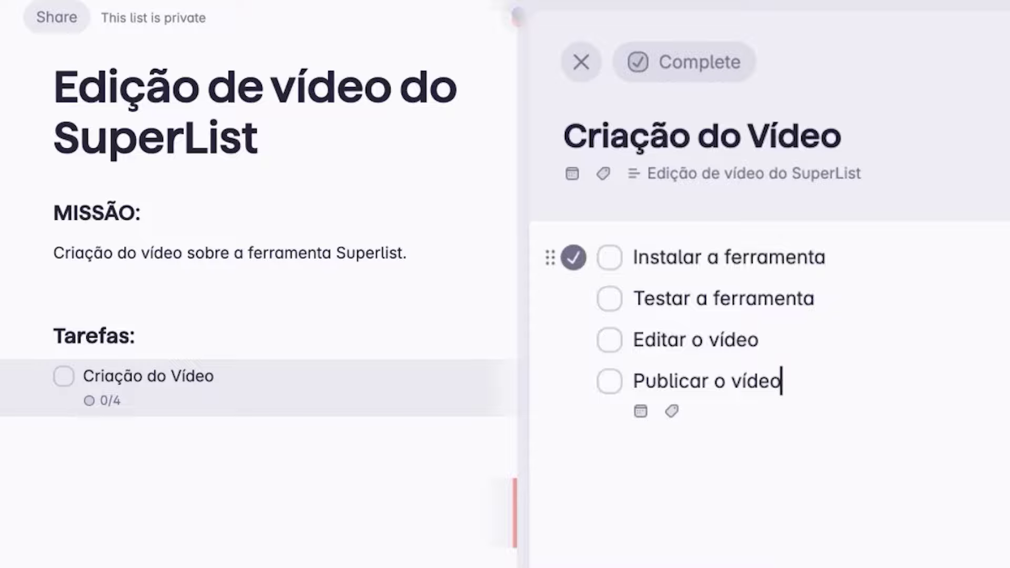
key(BackSpace)
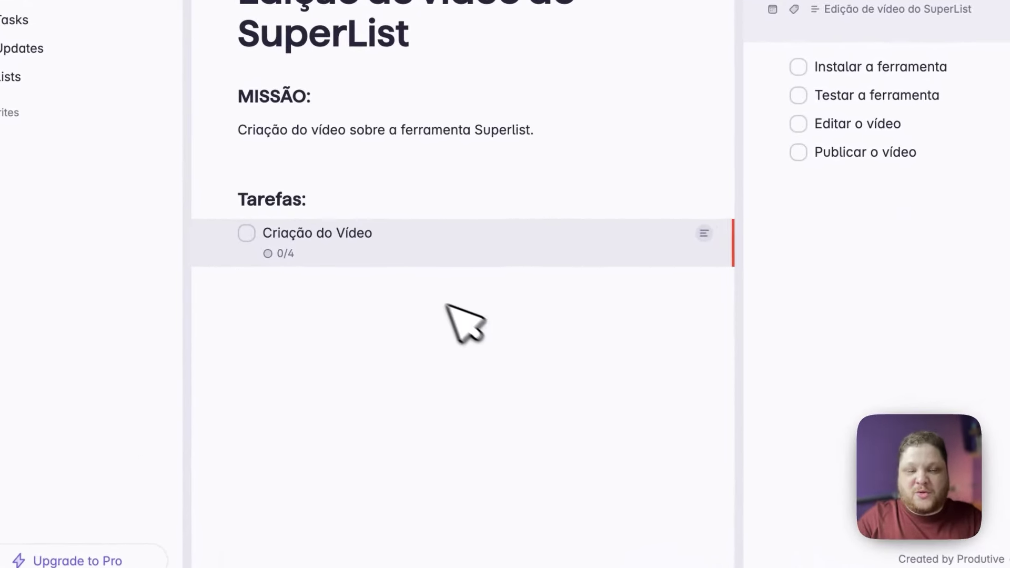
Insert a screenshot image below the "Criação do Vídeo" task and mark the list as a favorite
click(446, 305)
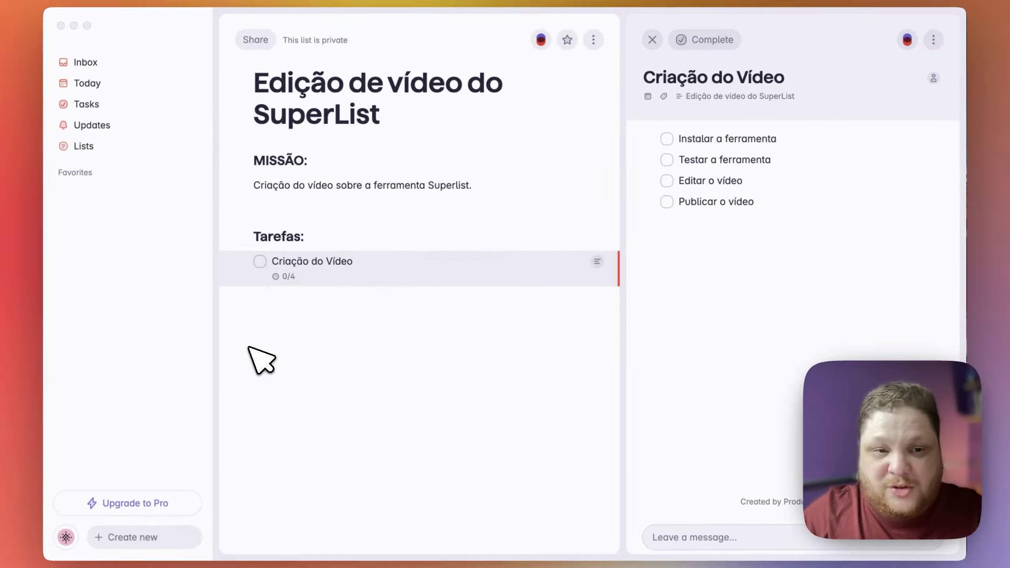
click(241, 344)
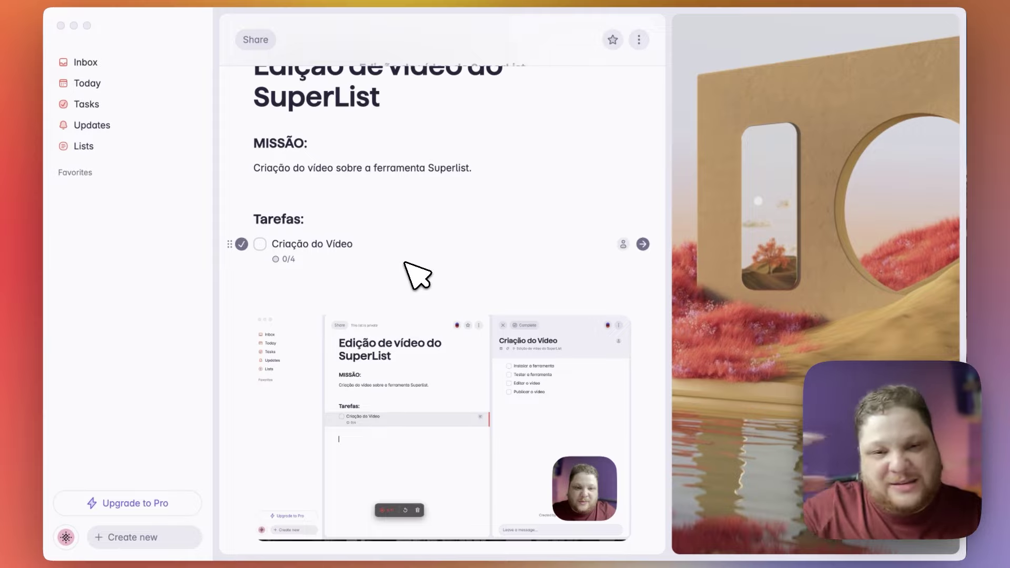
scroll(419, 260, up, 1)
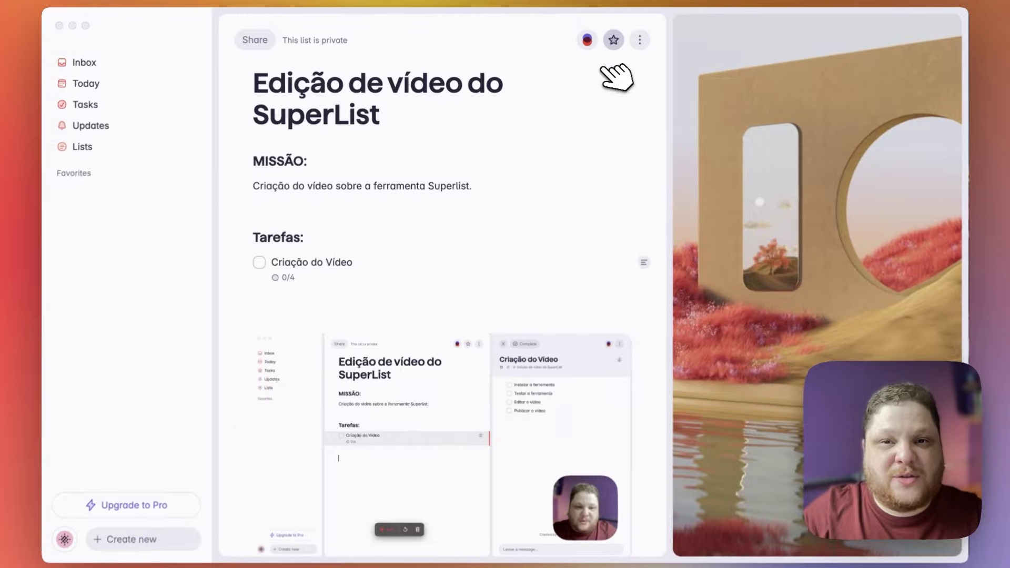
click(613, 39)
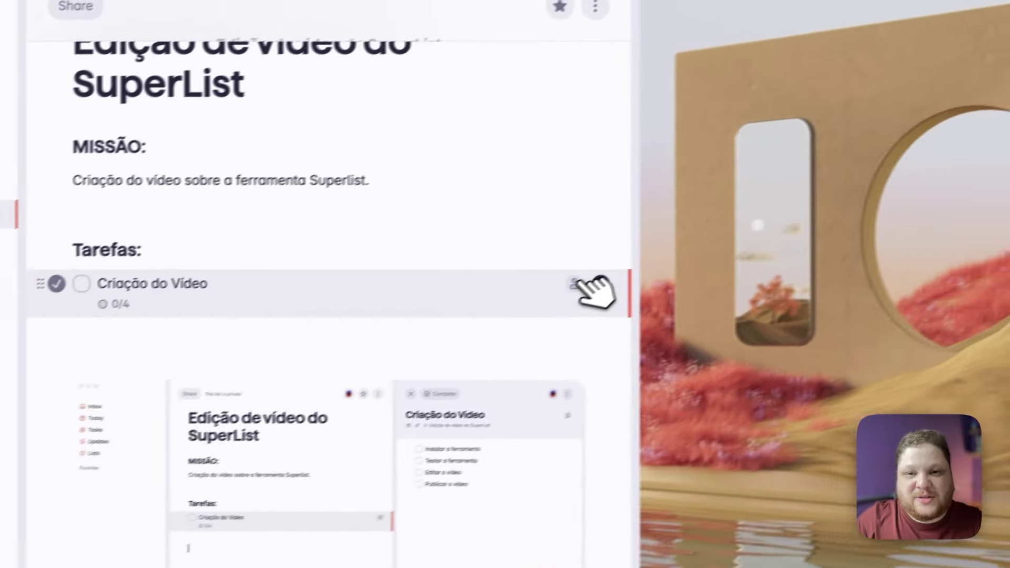
Open the subtask "Instalar a ferramenta" inside "Criação do Vídeo" and set its due date to August 22, 2024
click(579, 284)
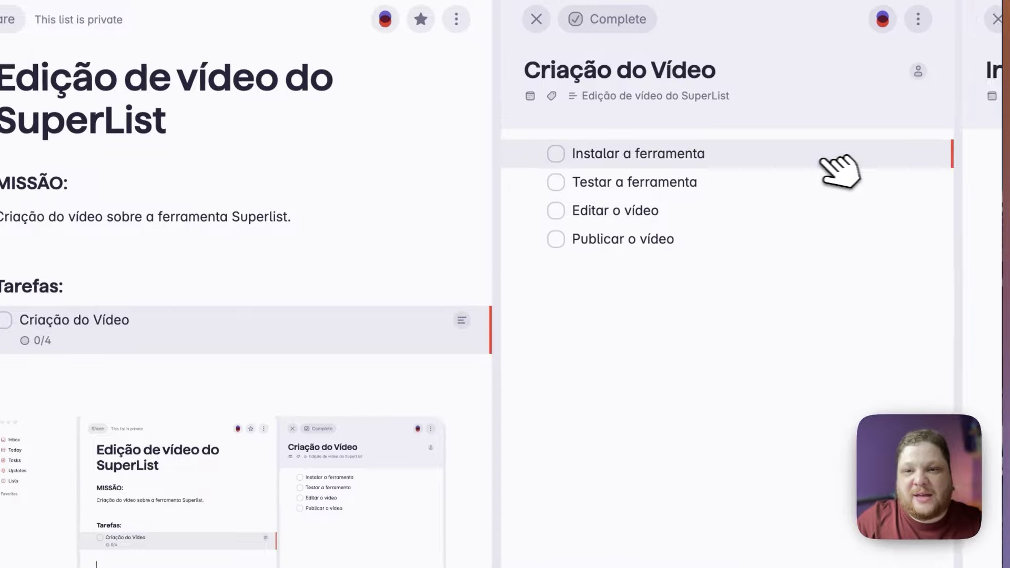
click(825, 161)
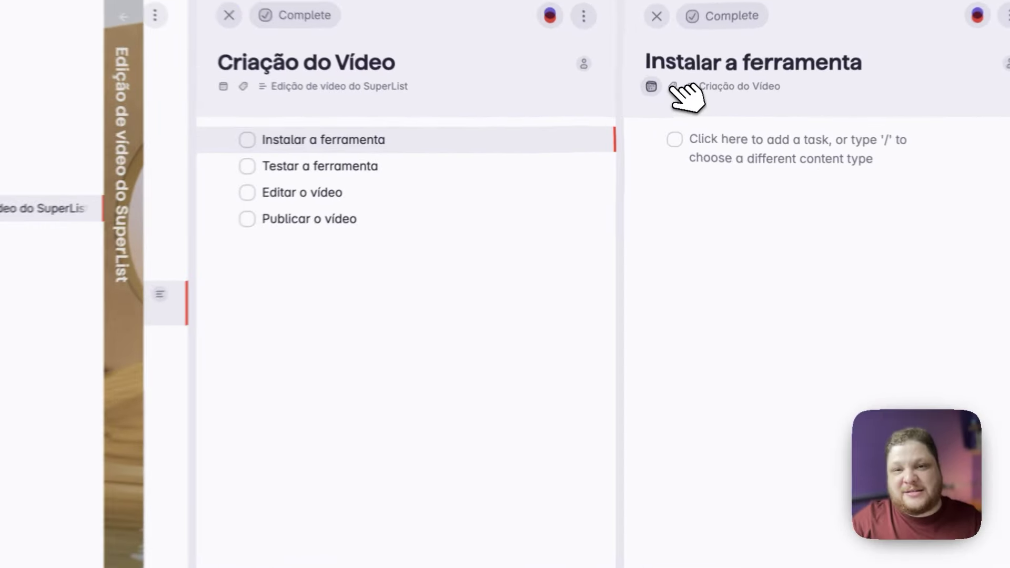
click(481, 134)
click(772, 371)
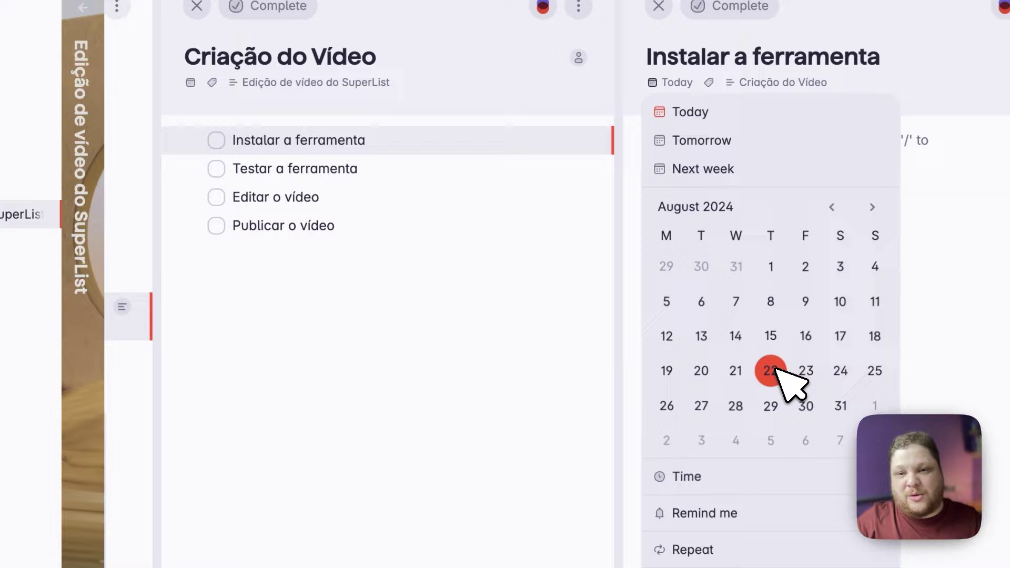
Open the subtask "Testar a ferramenta" and set its due date to August 22, 2024
click(421, 202)
click(410, 188)
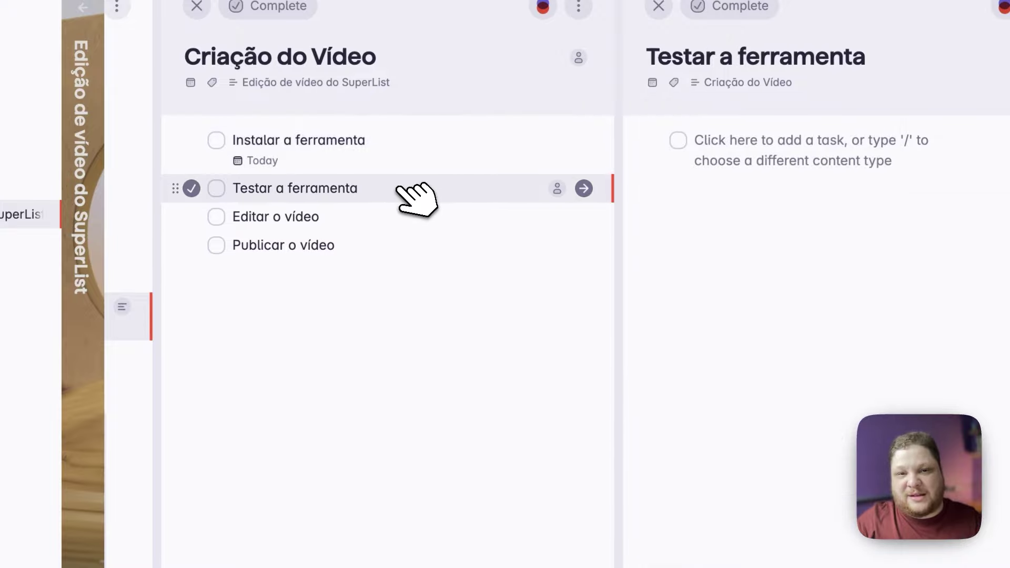
click(652, 82)
click(775, 371)
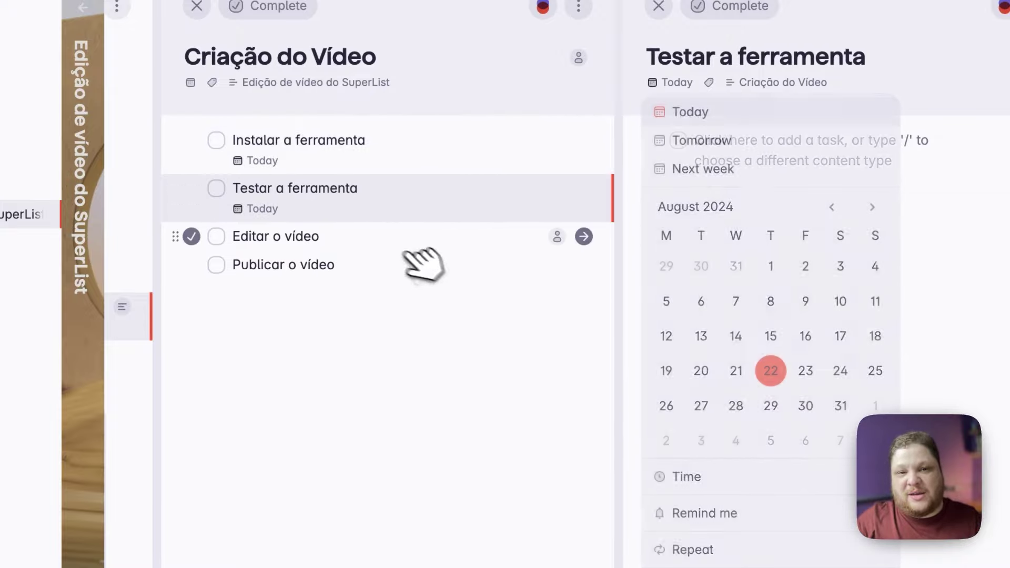
Open the subtask "Editar o vídeo" and set its due date to August 28, 2024
click(376, 238)
click(653, 82)
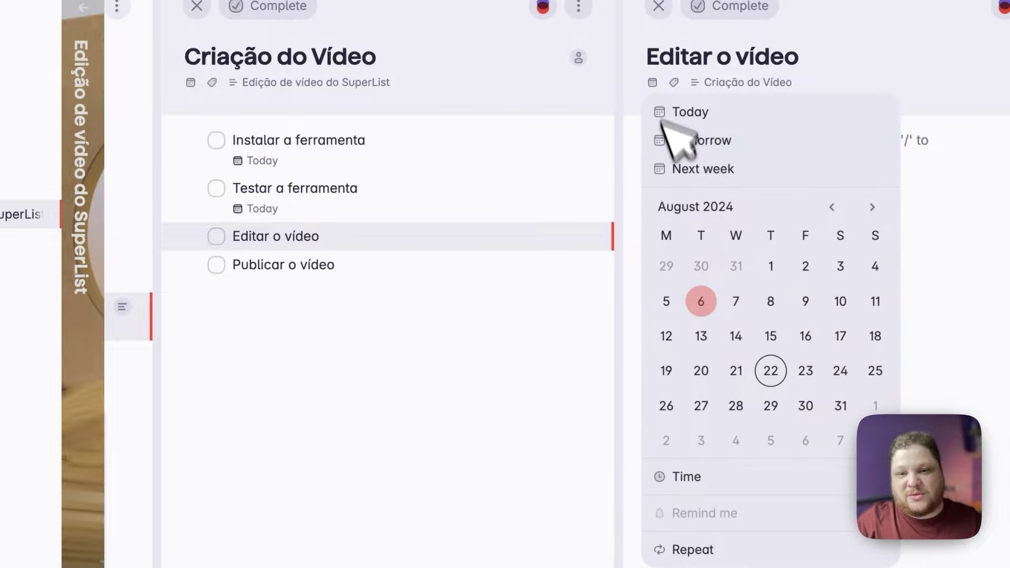
click(735, 406)
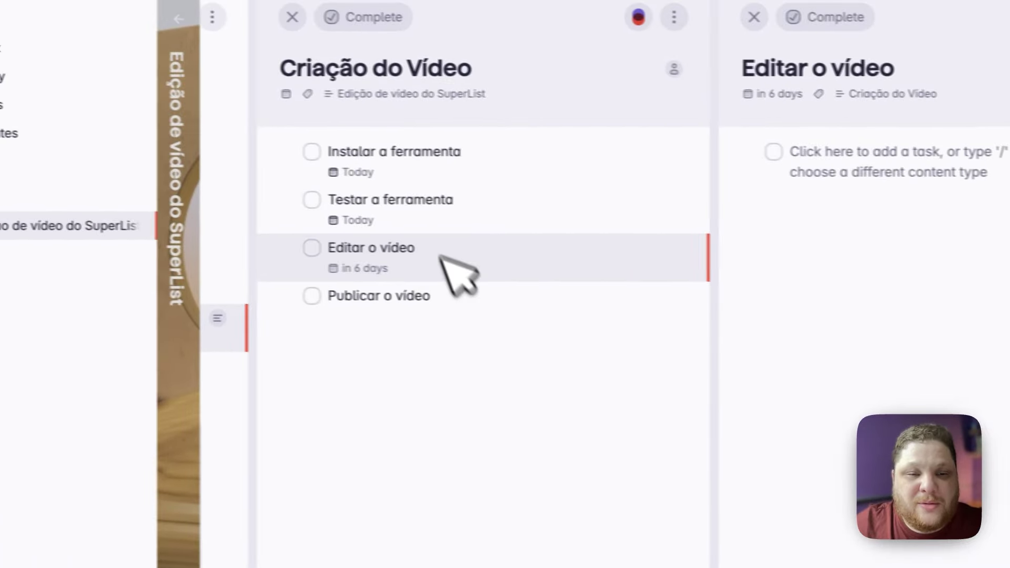
Open the subtask "Publicar o vídeo" and set its due date to August 30, 2024
click(420, 261)
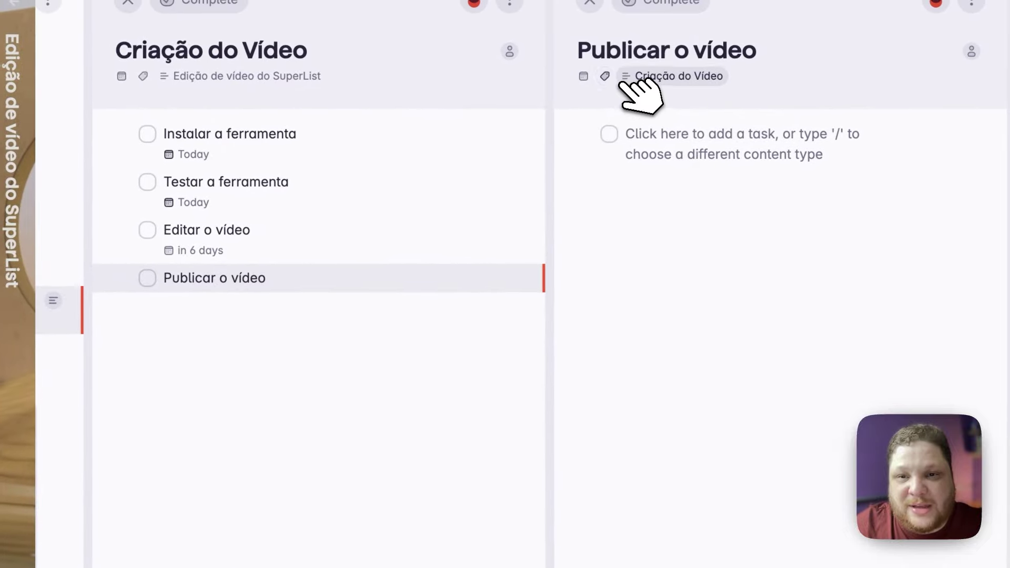
click(675, 48)
click(734, 400)
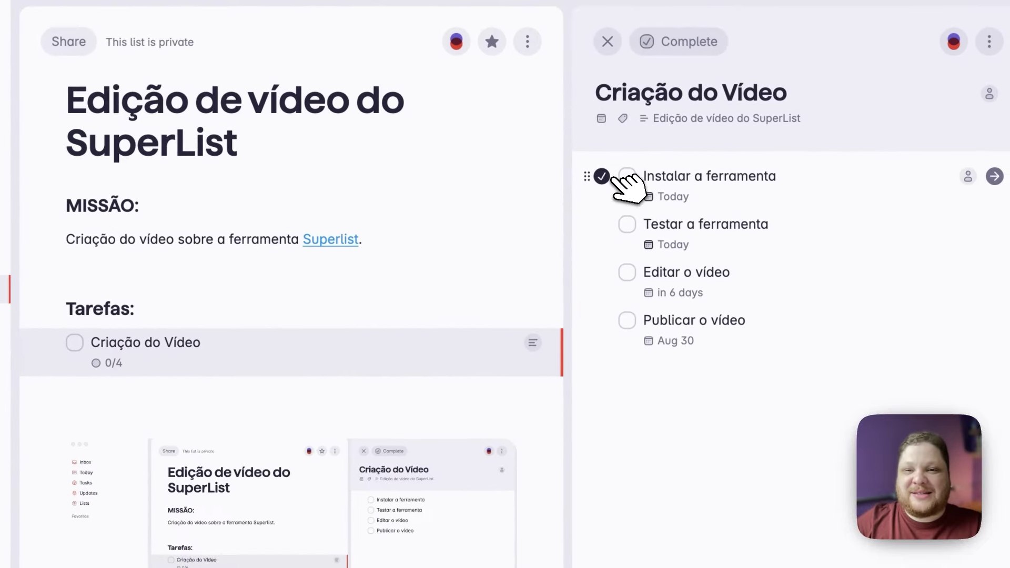
Try marking the subtask "Instalar a ferramenta" as complete and undo that change
click(615, 177)
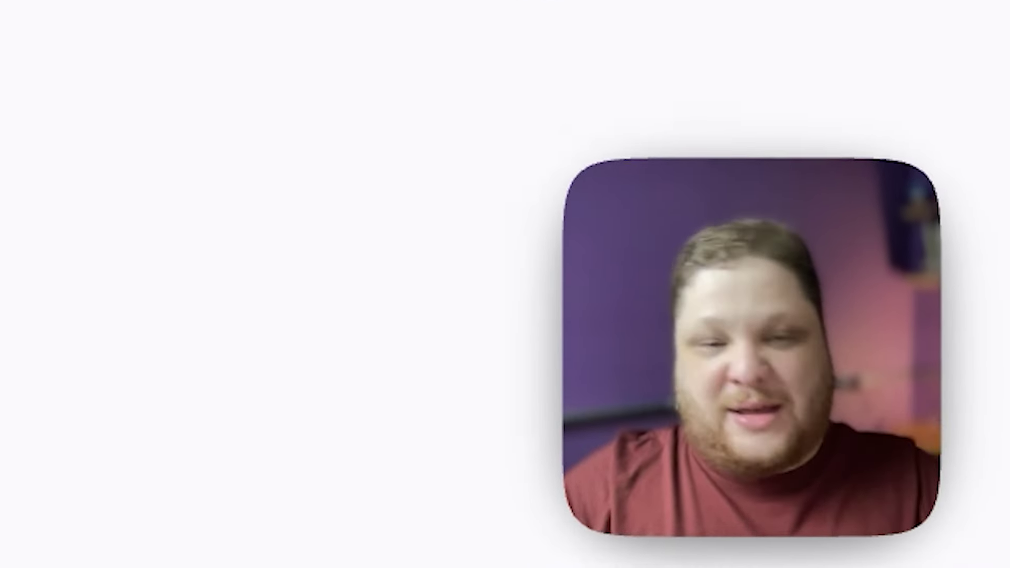
key(super+z)
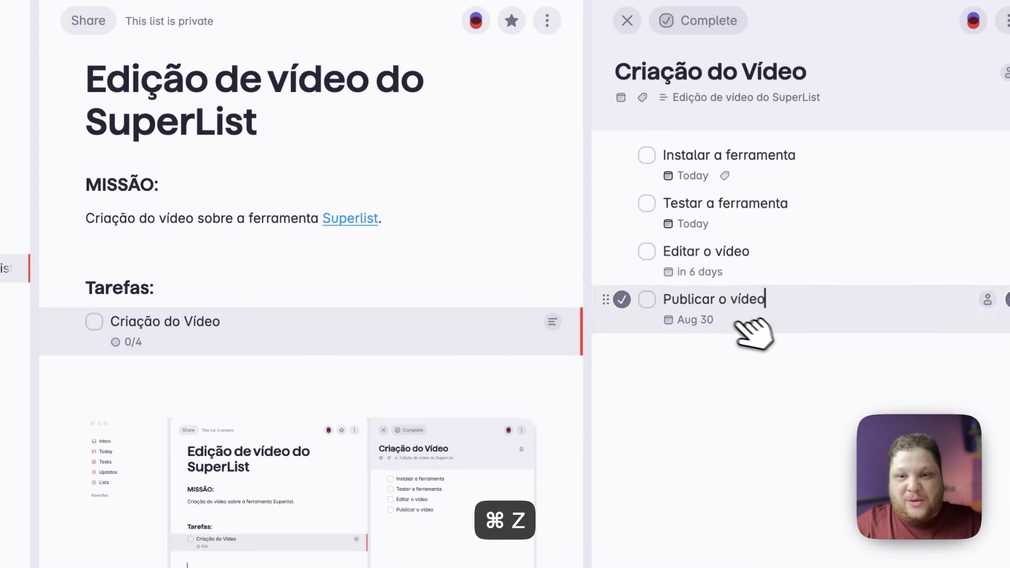
Add a level 2 heading reading "Anotações:" below the subtasks of "Criação do Vídeo"
click(748, 319)
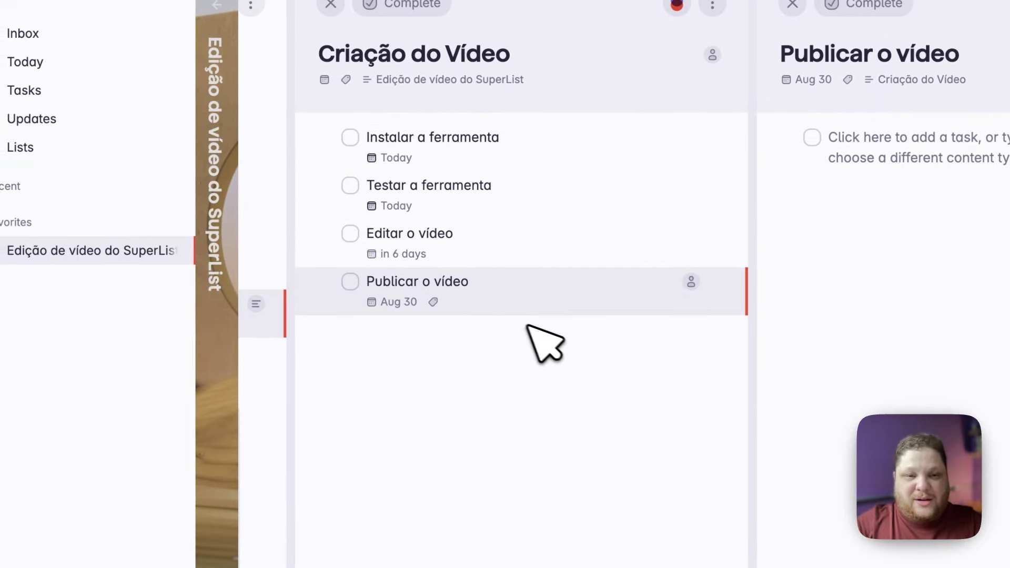
click(325, 330)
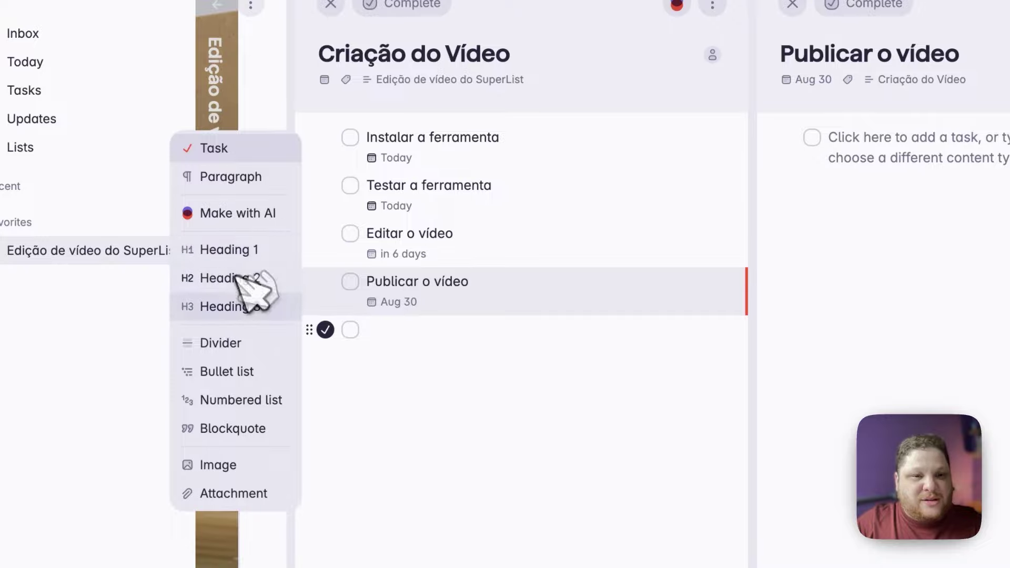
click(250, 277)
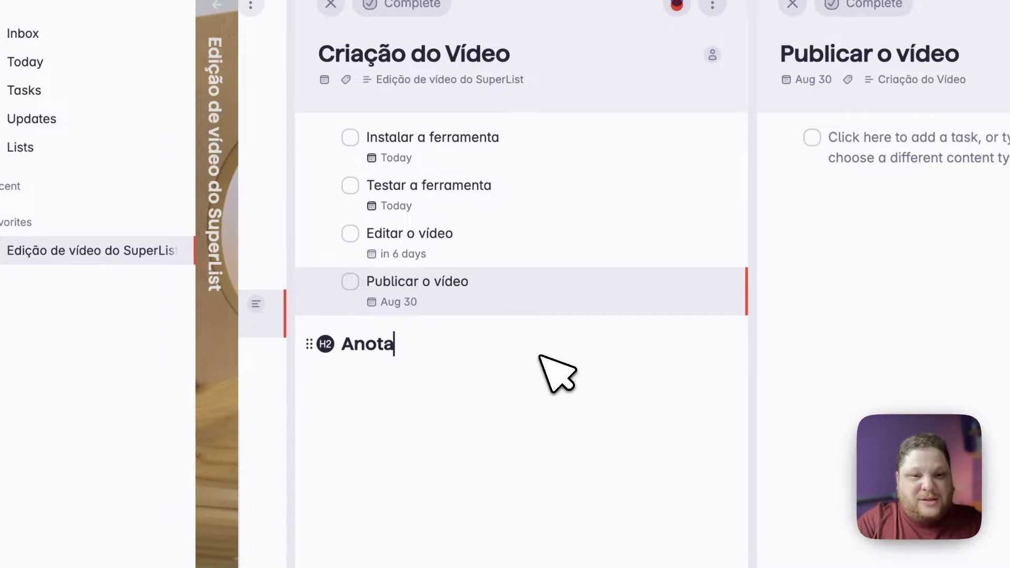
text(Anotaço)
text(8)
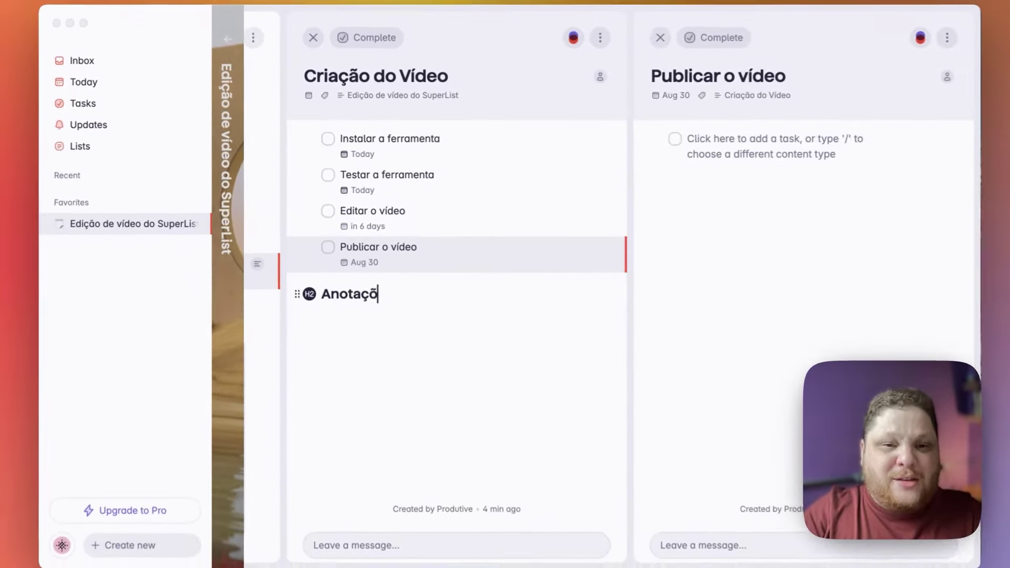
text(es:)
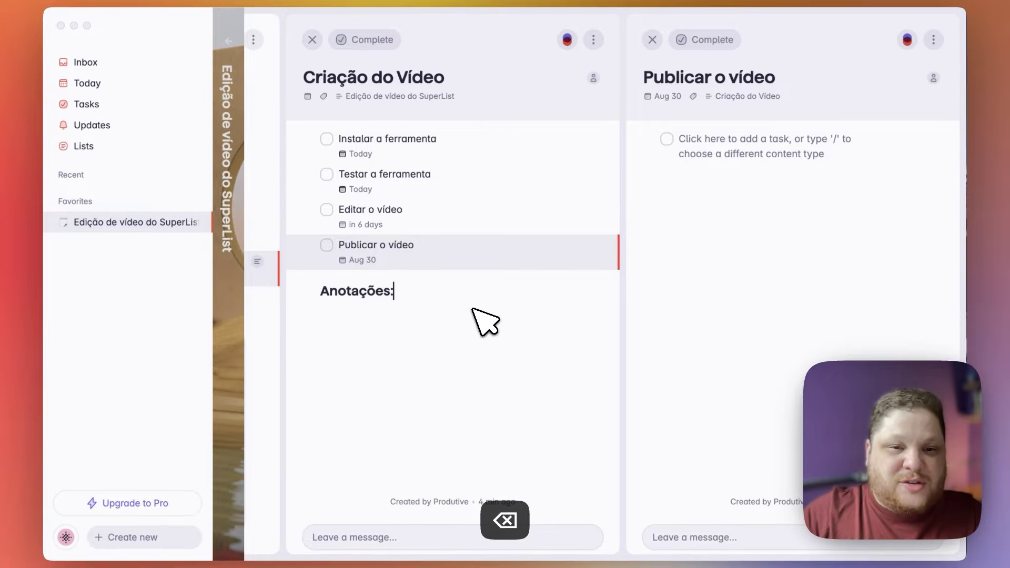
Move the "Anotações:" heading above the subtasks, retitle it "Tarefas:" and close the "Criação do Vídeo" task
drag(316, 297, 313, 138)
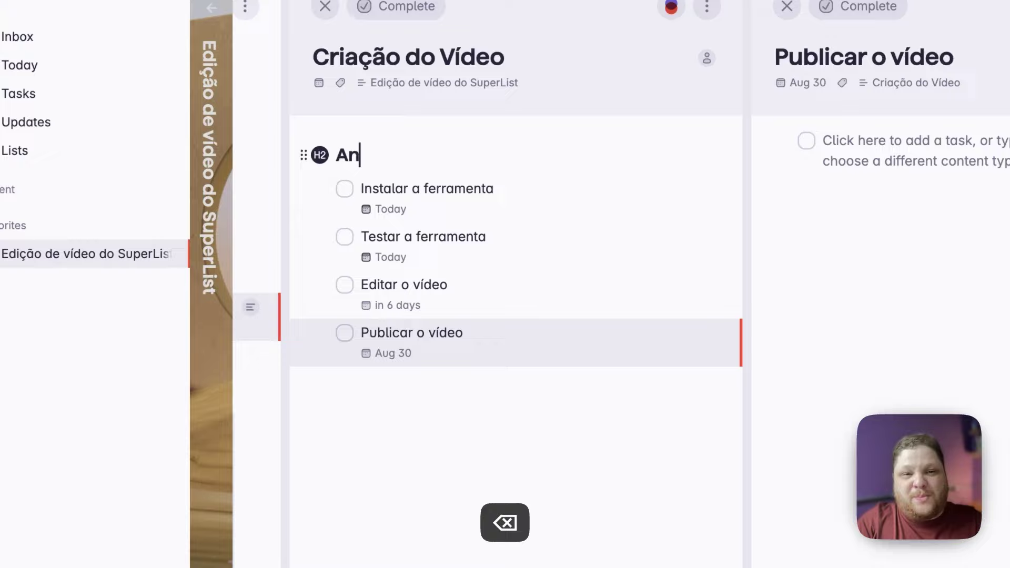
text(Tarefas:)
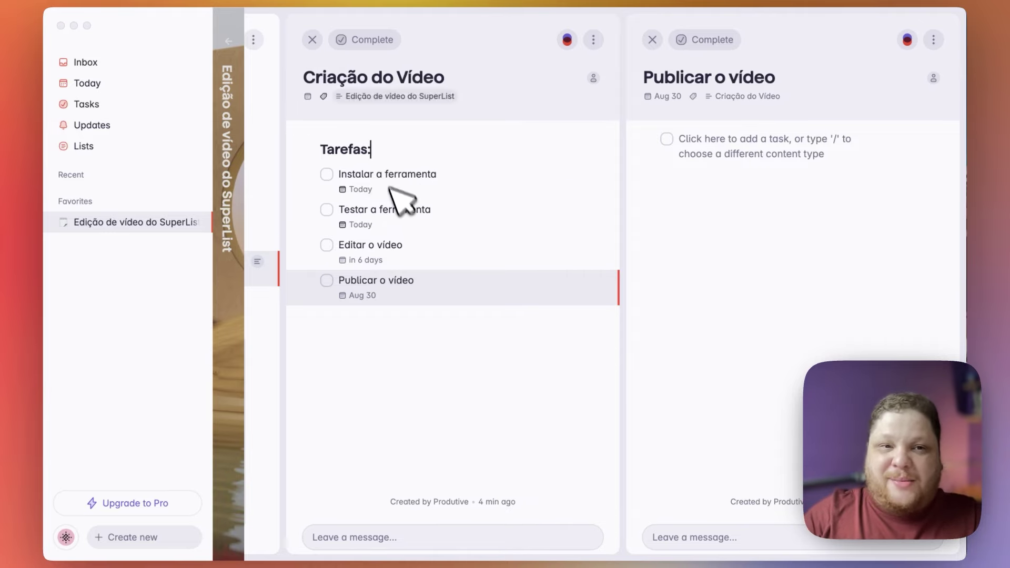
click(271, 66)
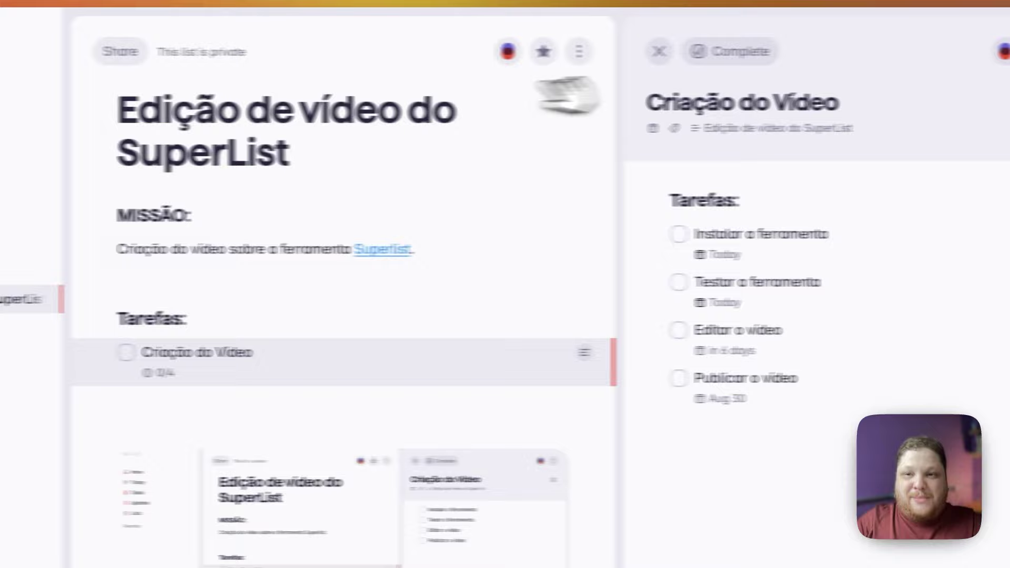
click(659, 51)
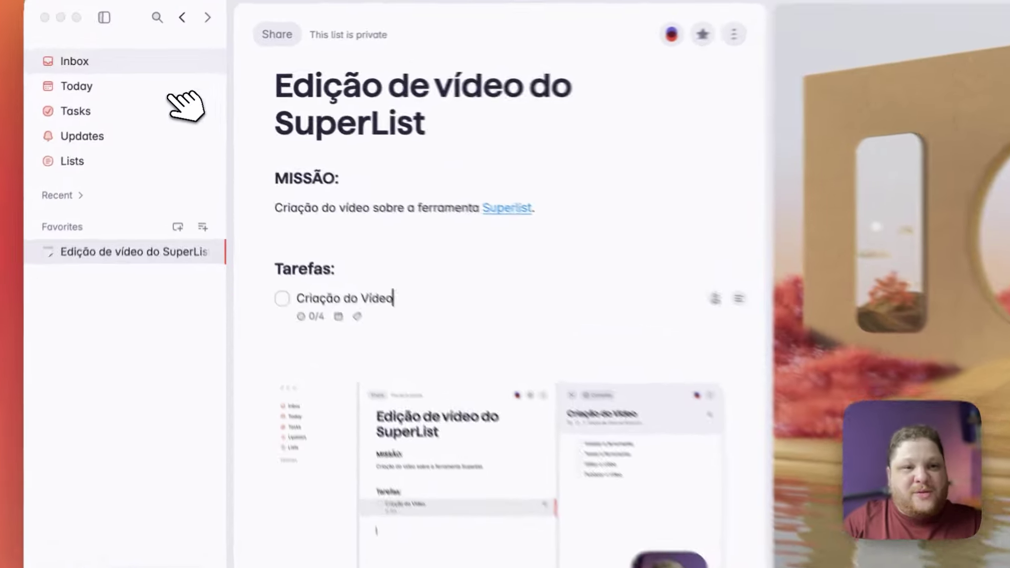
Review the Inbox, Today, Tasks, Updates and Lists views, and reopen the list "Edição de vídeo do SuperList" from the favorites
click(121, 63)
click(97, 91)
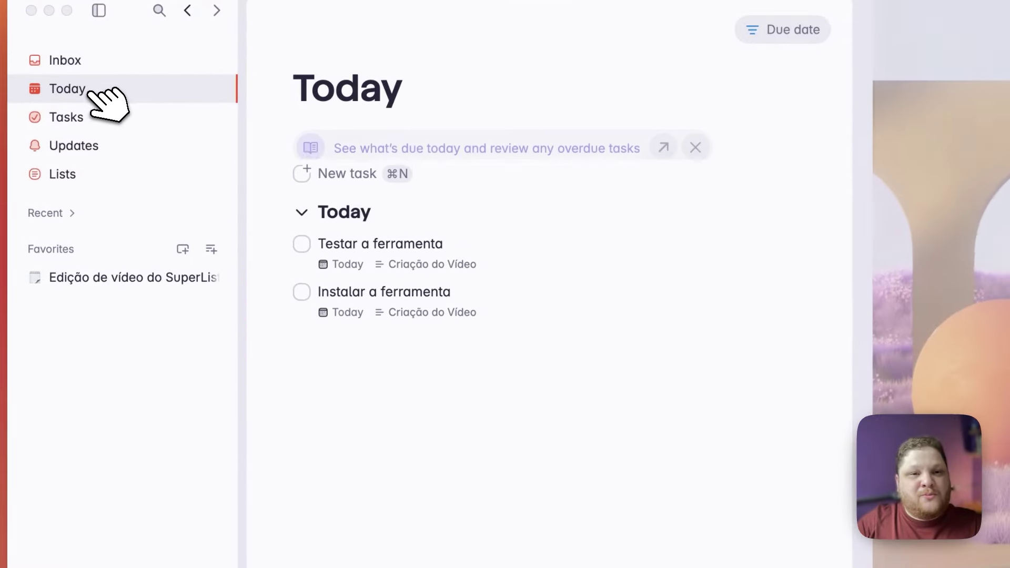
click(142, 119)
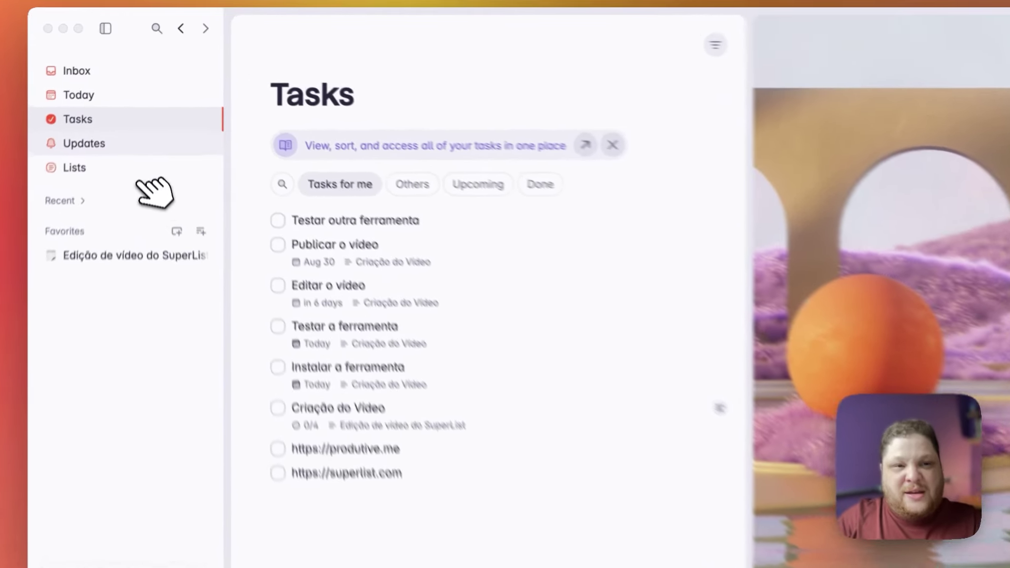
click(100, 125)
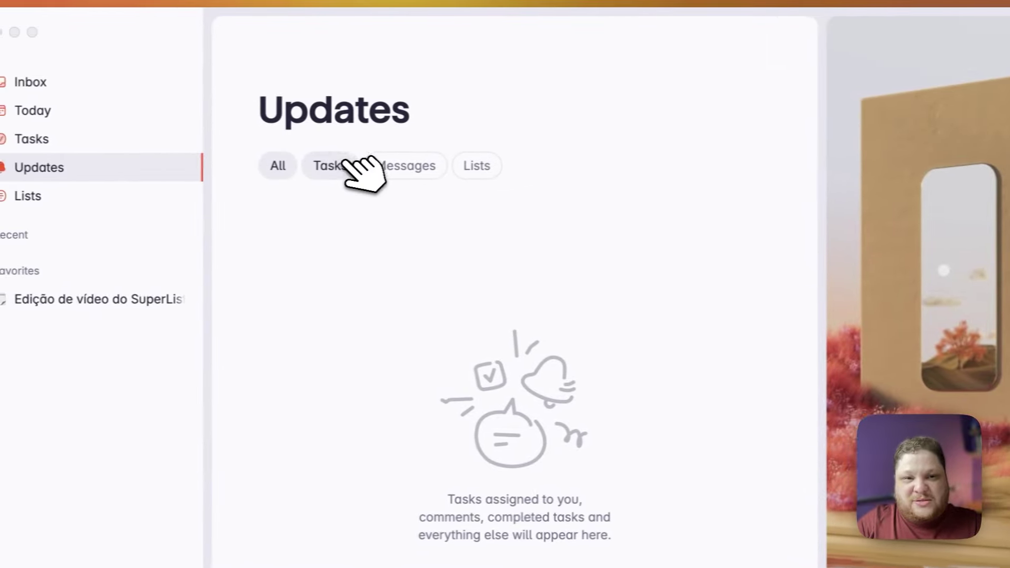
click(327, 166)
click(487, 167)
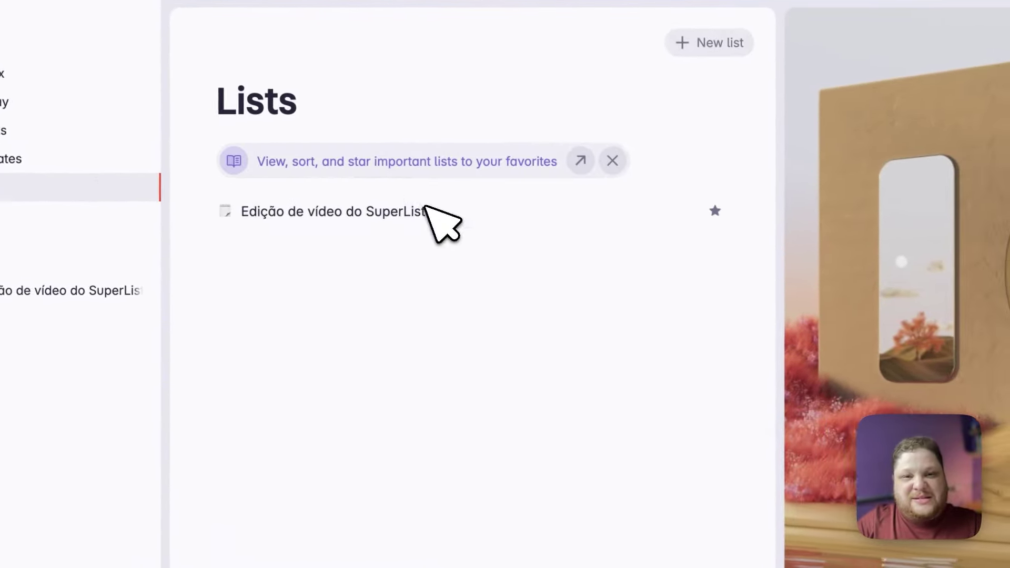
click(37, 291)
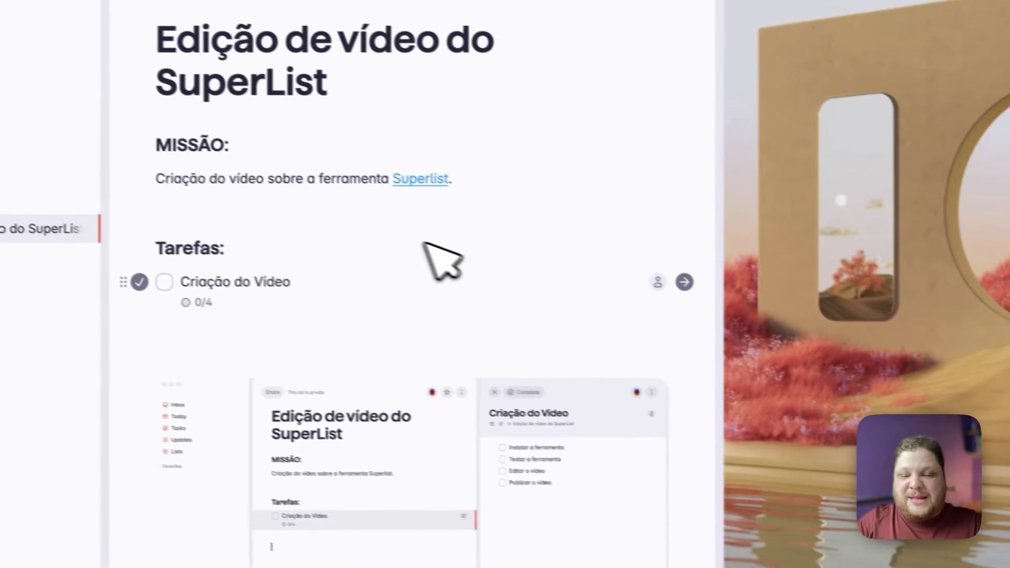